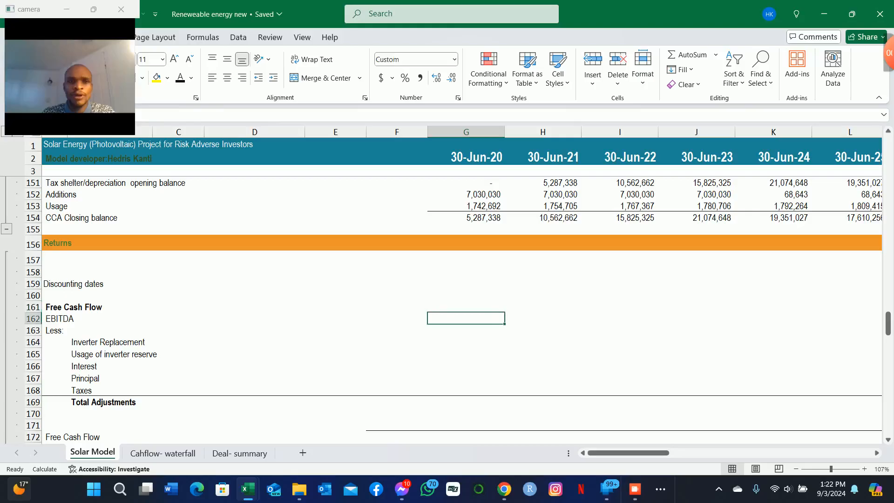
Step: Look over the Discounting dates, Free Cash Flow and EBITDA rows at the start of the Returns section
key(Down)
key(Up)
key(Up)
key(Up)
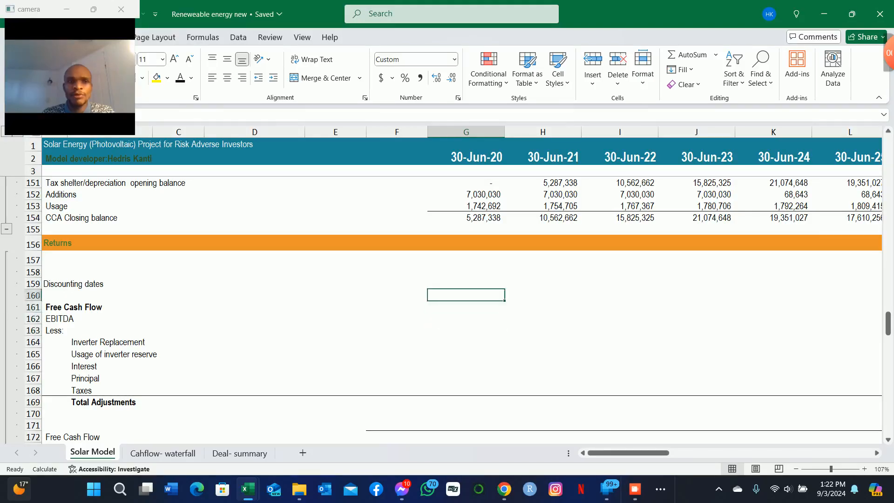
key(Left)
key(Left)
key(Left)
key(Left)
key(Left)
key(Right)
key(Right)
key(Right)
key(Right)
key(Right)
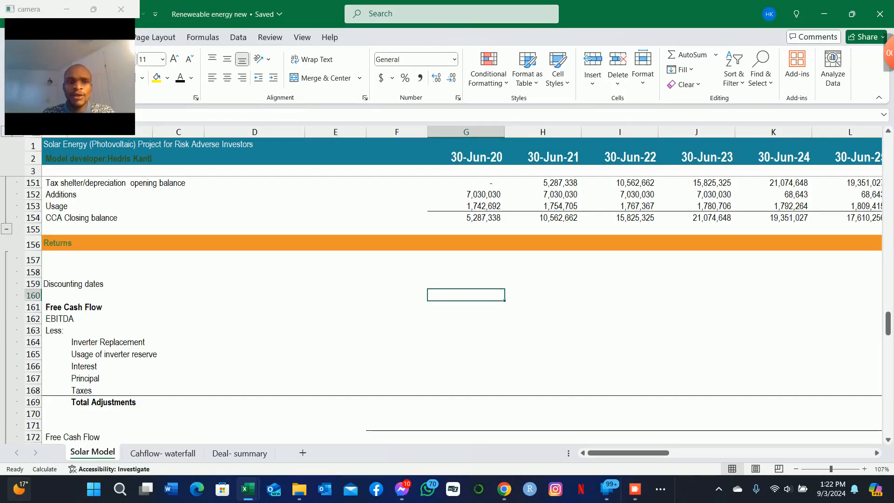
key(Right)
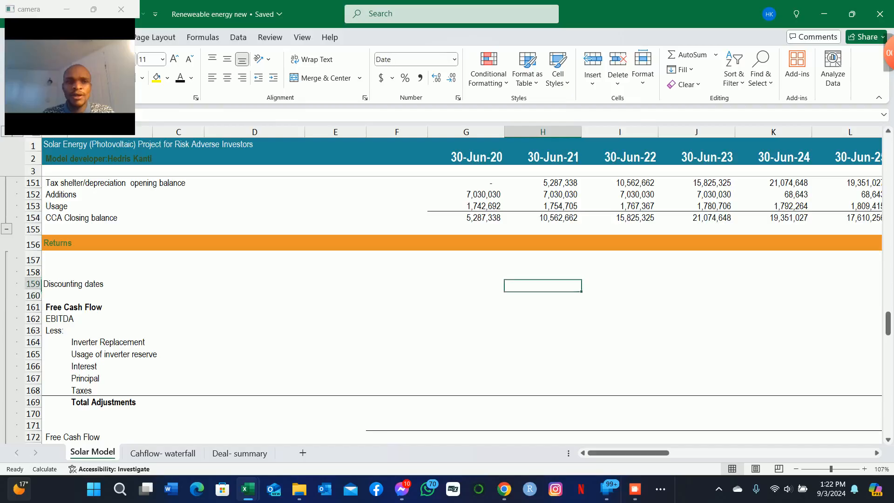
key(Left)
key(Down)
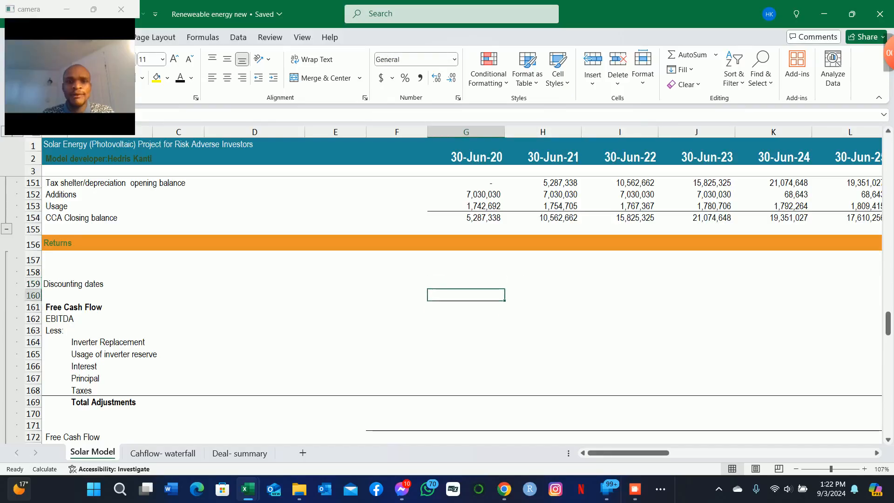
key(Down)
key(Down)
key(Down)
key(Down)
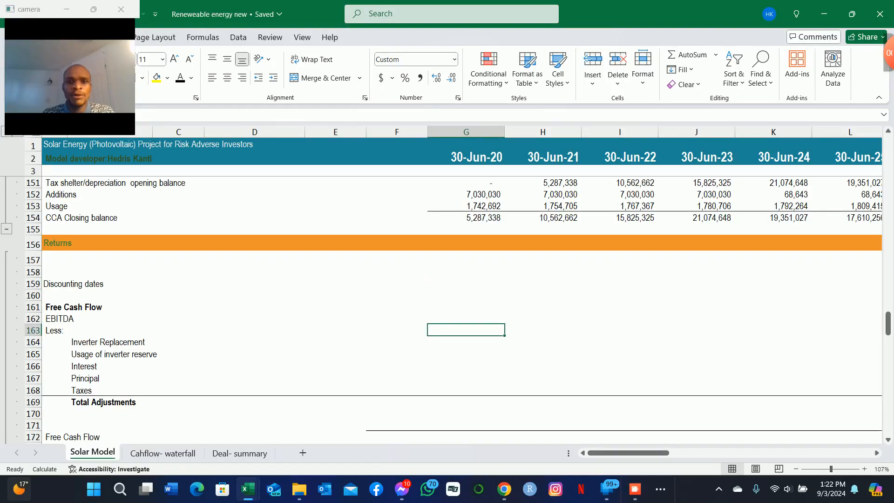
key(Left)
key(Left)
key(Left)
key(Left)
key(Left)
key(Up)
key(Right)
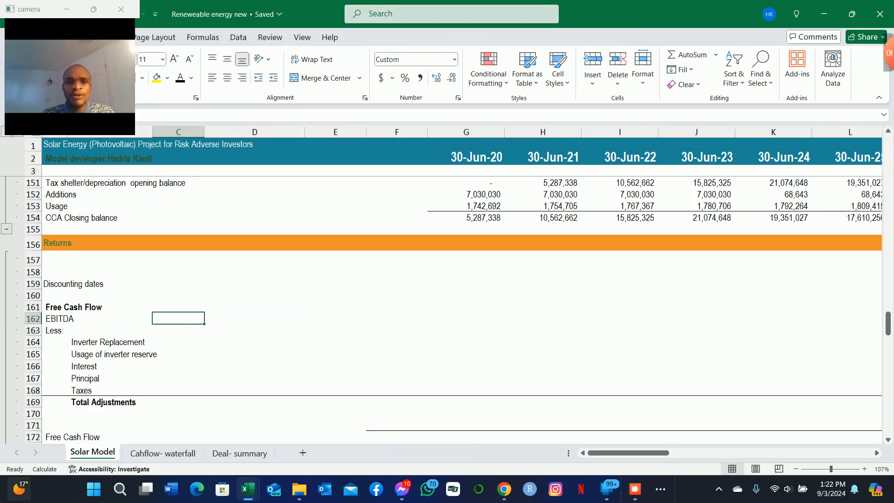
key(Right)
key(Right)
key(Right)
key(Right)
key(Down)
key(Up)
key(Up)
key(Up)
key(Up)
key(Down)
key(Up)
key(Down)
key(Up)
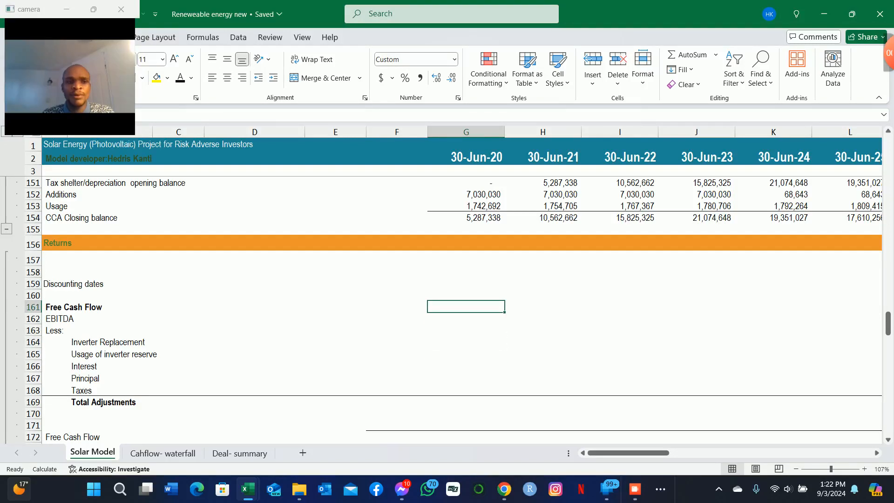
key(Down)
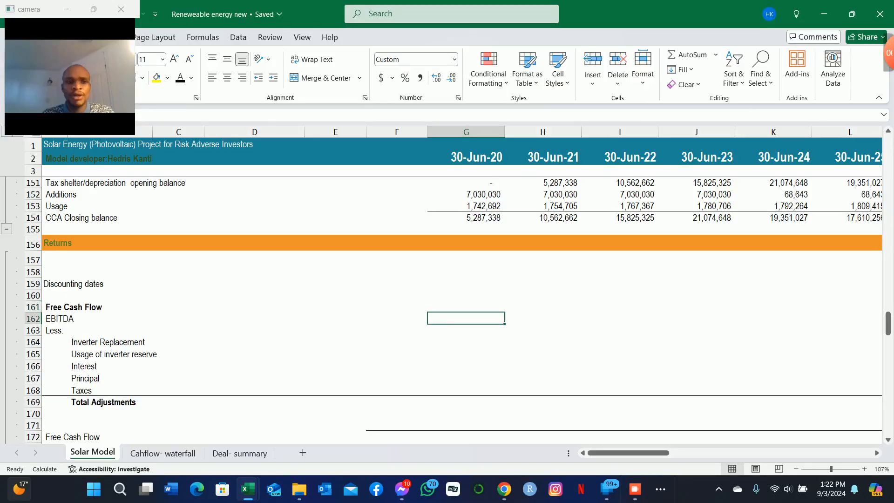
key(Up)
key(Down)
key(Down)
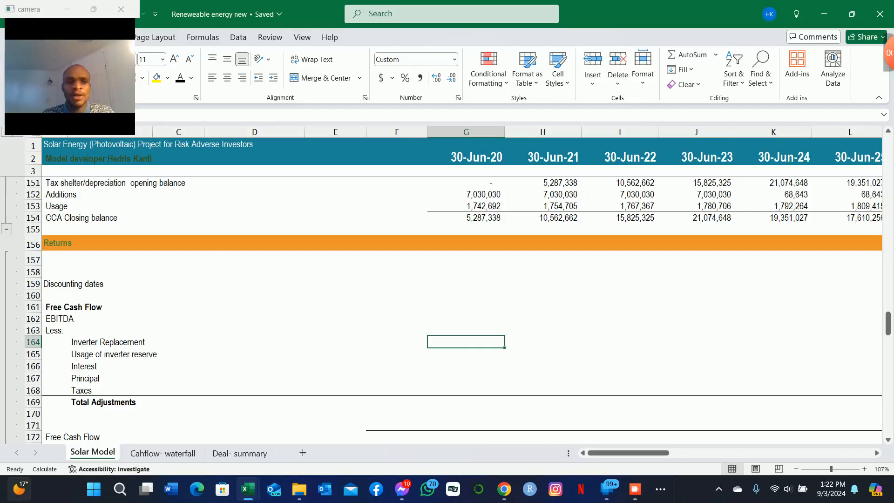
Step: Examine the deductions listed under EBITDA, from Inverter Replacement through reserve usage, Interest and Principal to Taxes
key(Left)
key(Left)
key(Left)
key(Left)
key(Left)
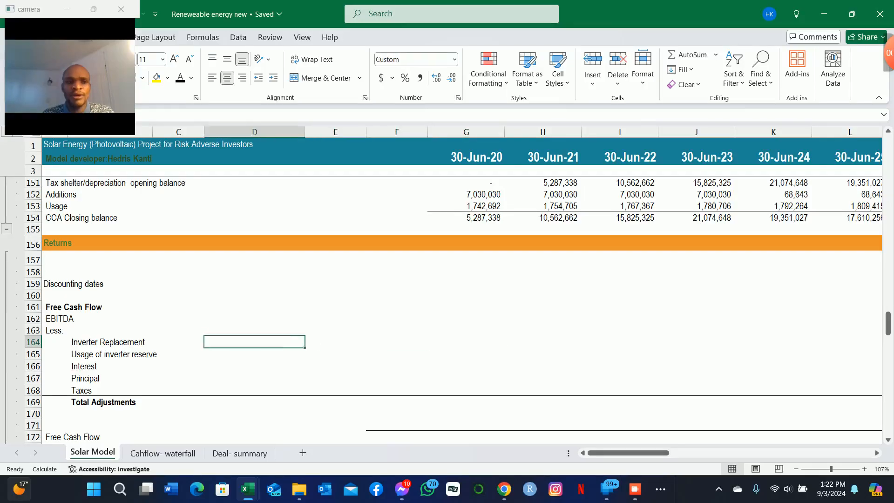
key(Right)
key(Down)
key(Up)
key(Down)
key(Up)
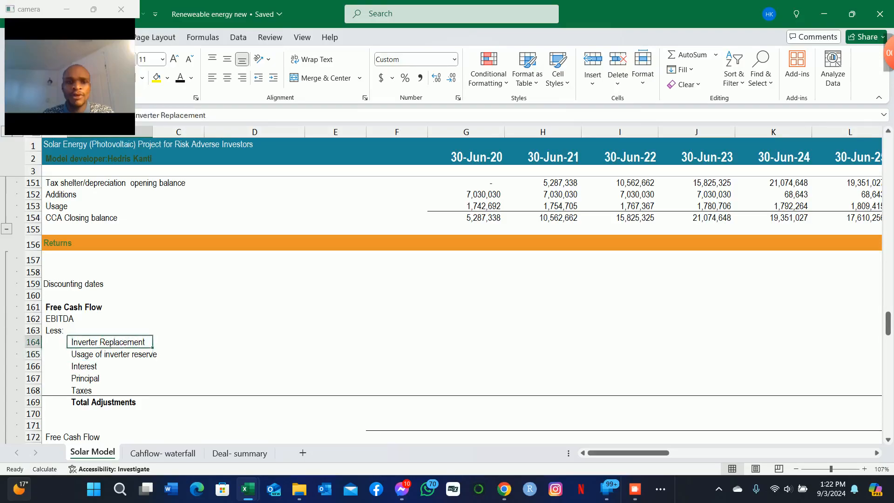
key(Down)
key(Up)
key(Down)
key(Up)
key(Down)
key(Down)
key(Down)
key(Up)
key(Down)
key(Up)
key(Down)
key(Down)
key(Down)
key(Up)
key(Up)
Step: Examine the rows from Total Adjustments through Investment Amount and Debt contribution amount to Free cash flow to Equity, levered, after-tax
key(Down)
key(Down)
key(Down)
key(Down)
key(Down)
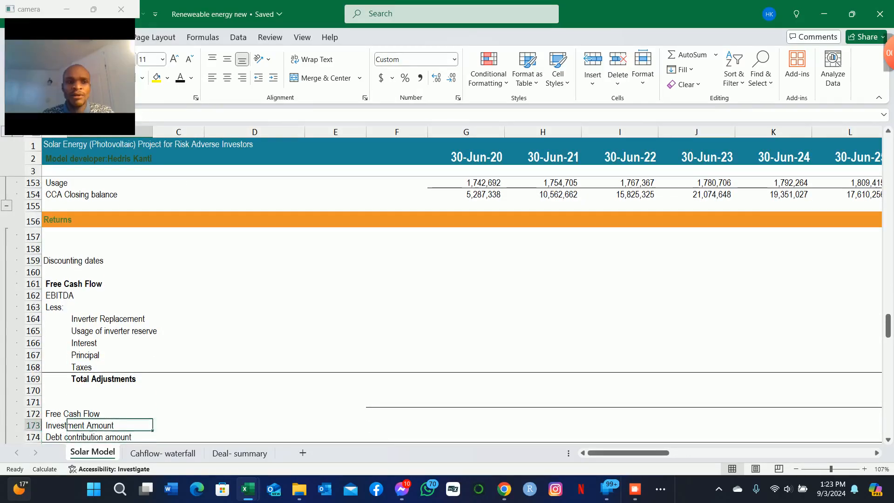
key(Up)
key(Up)
key(Up)
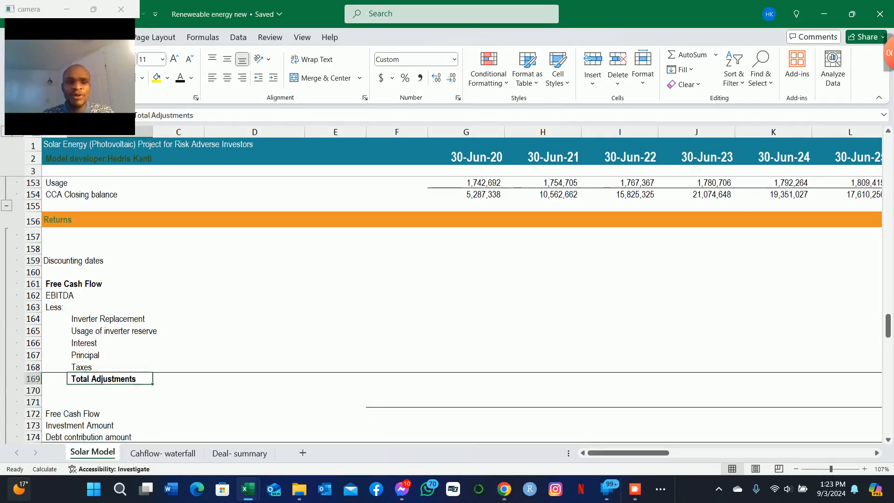
key(Down)
key(Down)
key(Down)
key(Down)
key(Down)
key(Down)
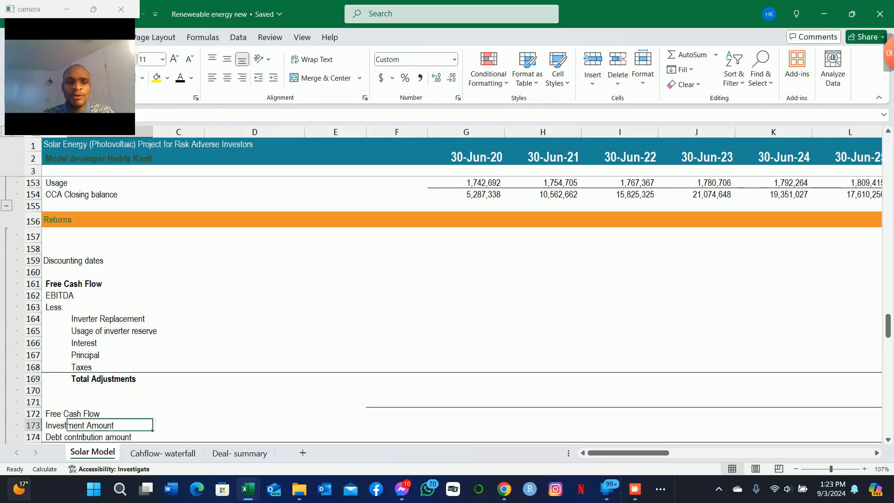
key(Down)
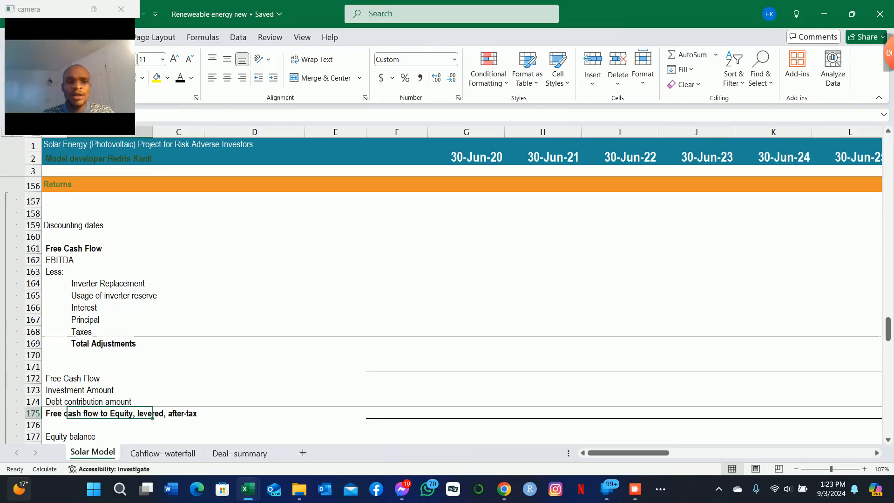
key(Up)
key(Up)
key(Up)
key(Up)
key(Up)
key(Up)
key(Up)
key(Up)
key(Up)
key(Up)
key(Up)
key(Up)
key(Up)
key(Up)
key(Up)
key(Up)
key(Up)
key(Up)
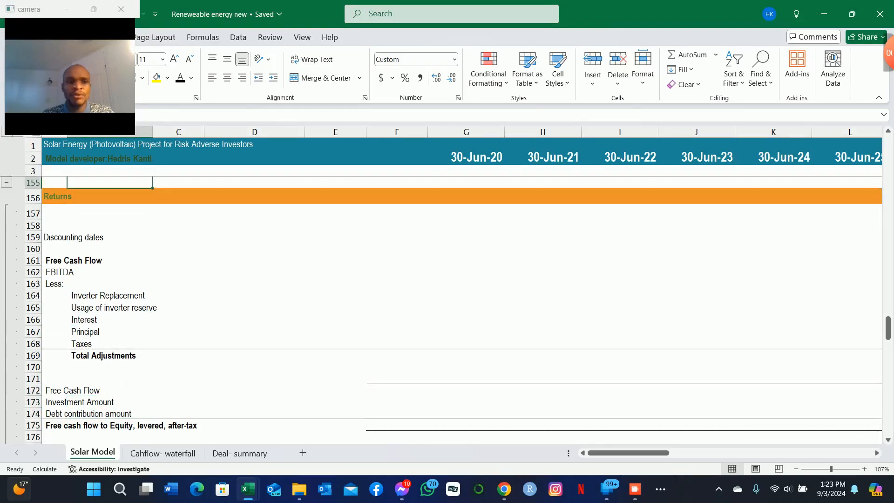
key(Down)
key(Down)
key(Right)
key(Right)
key(Right)
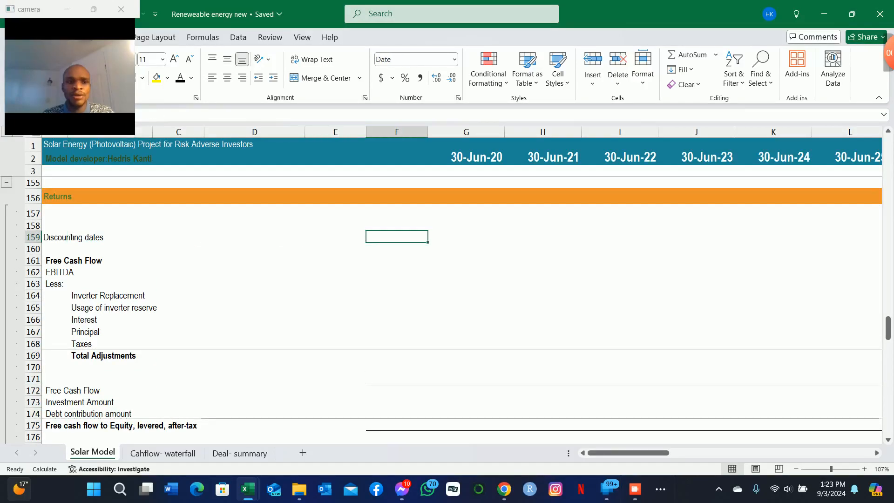
key(Down)
key(Down)
key(Right)
key(Down)
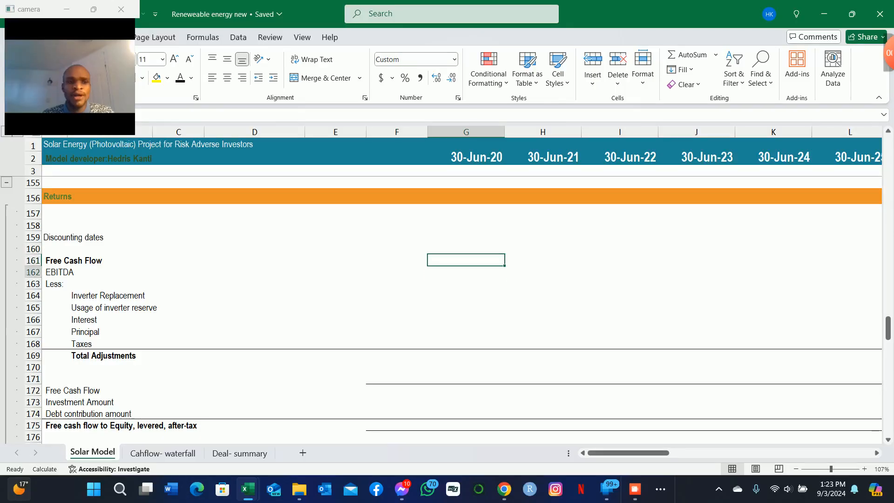
key(Left)
key(Left)
key(Down)
key(Down)
key(Up)
key(Up)
key(Right)
key(Down)
key(Up)
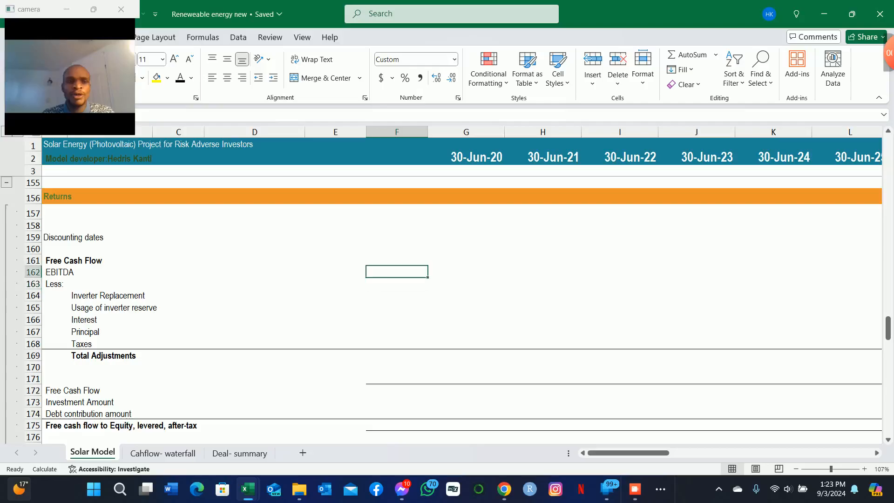
key(Right)
key(Down)
key(Up)
key(Up)
key(Down)
key(Down)
key(Up)
key(Down)
key(Up)
key(Down)
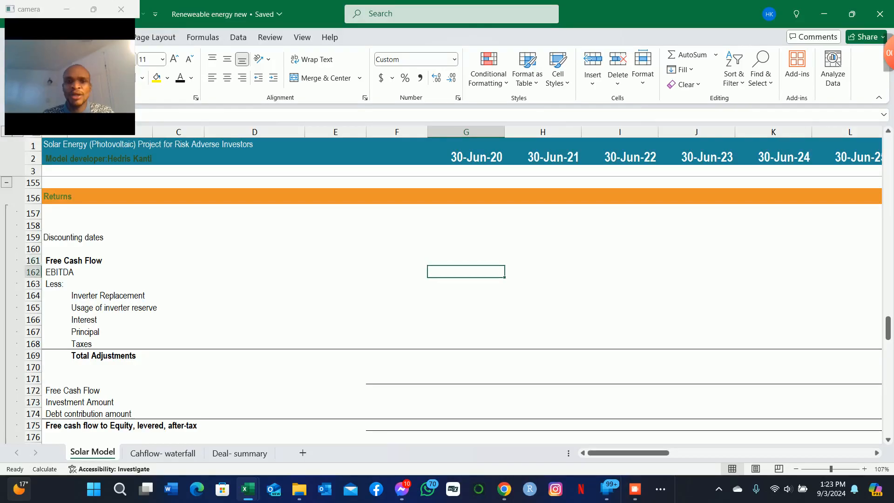
key(Down)
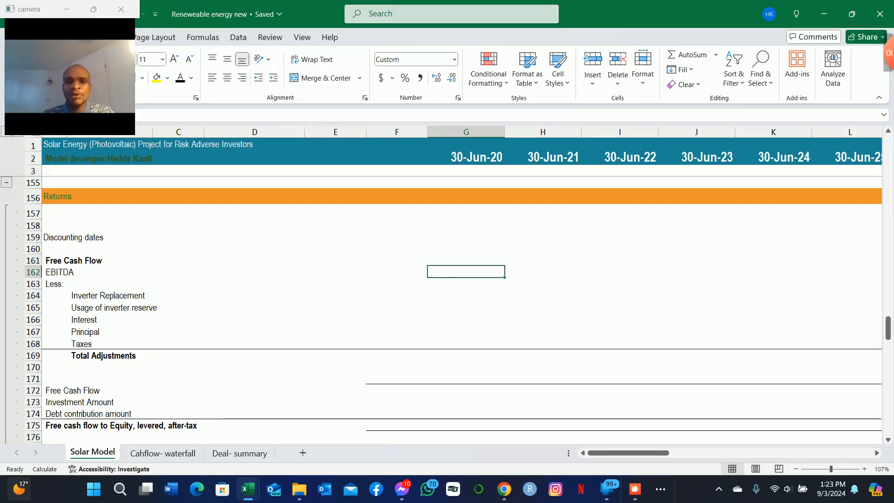
key(Left)
key(Up)
key(Up)
key(Right)
key(Down)
key(Down)
key(Up)
key(Up)
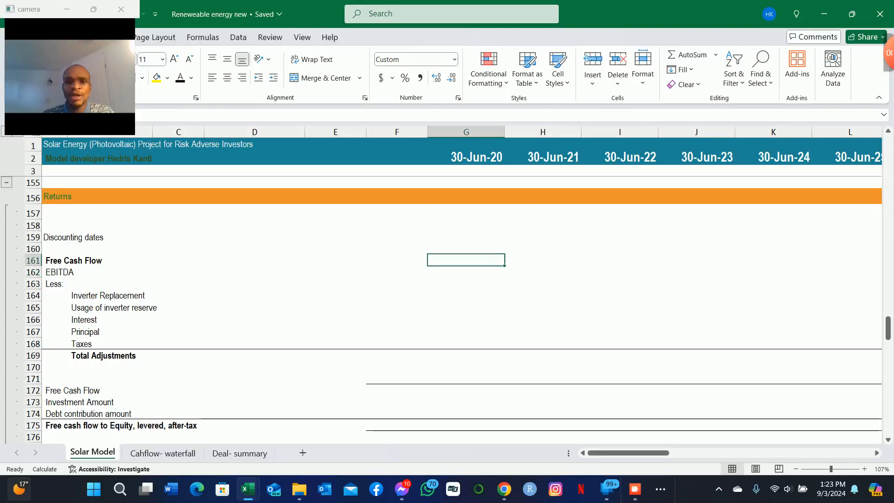
key(Left)
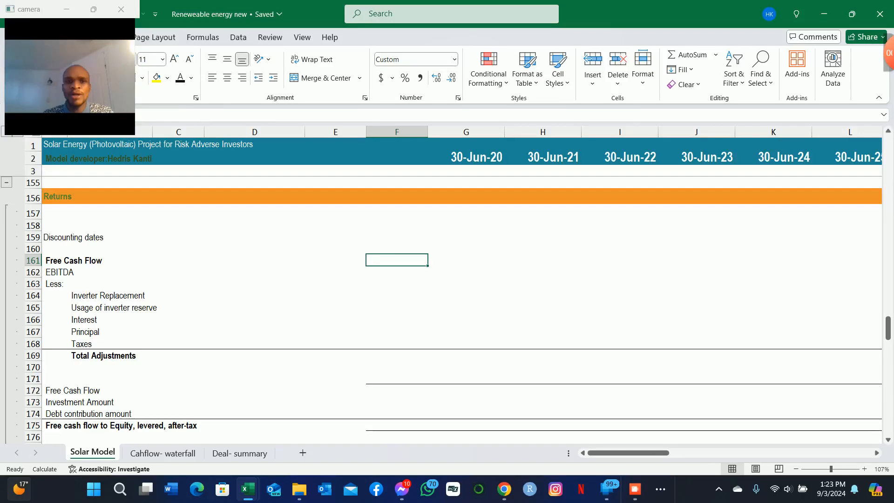
key(Right)
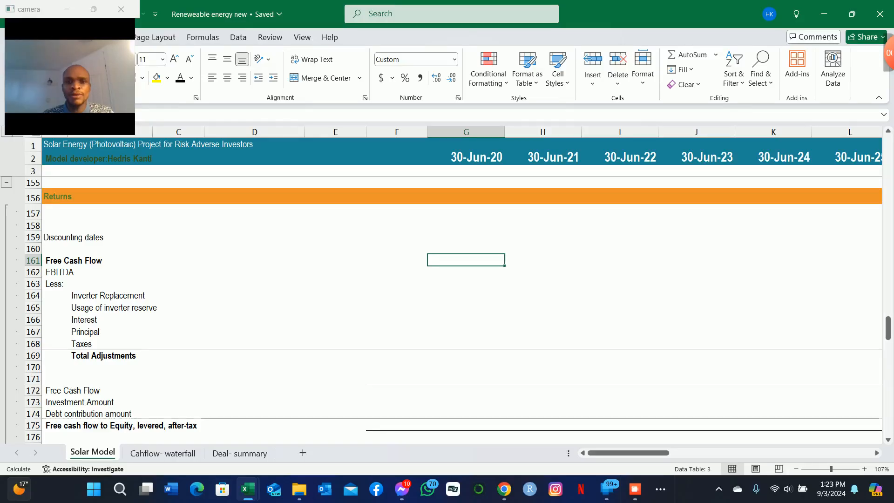
key(Down)
key(Down)
key(Up)
key(Up)
key(Down)
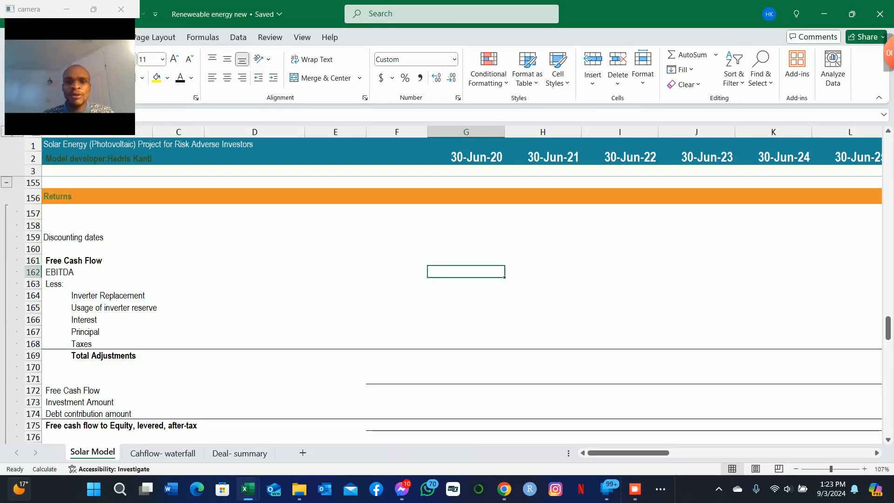
key(Left)
key(Left)
key(Up)
key(Up)
key(Up)
key(Up)
key(Right)
key(Right)
key(Down)
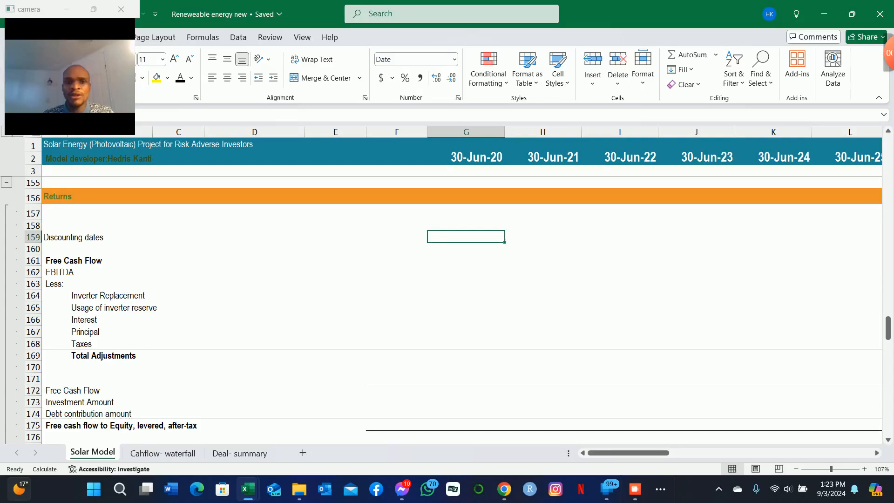
key(Left)
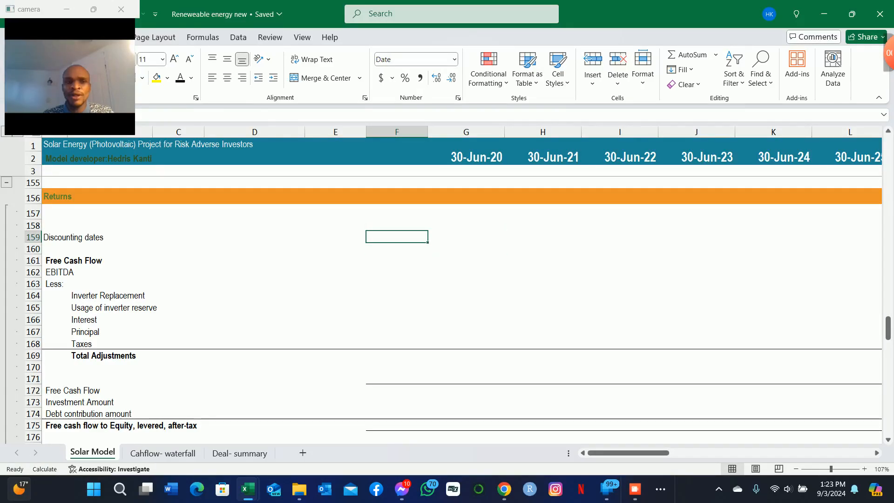
Step: Link the opening discounting date in F159 to the COD date in C12 of the General Assumptions
text(=)
key(Up)
key(Up)
key(Up)
key(Up)
key(Up)
key(Up)
key(Up)
key(Up)
key(Up)
key(Up)
key(Up)
key(Up)
key(Up)
key(Up)
key(Up)
key(Up)
key(Up)
key(Up)
key(Up)
key(Up)
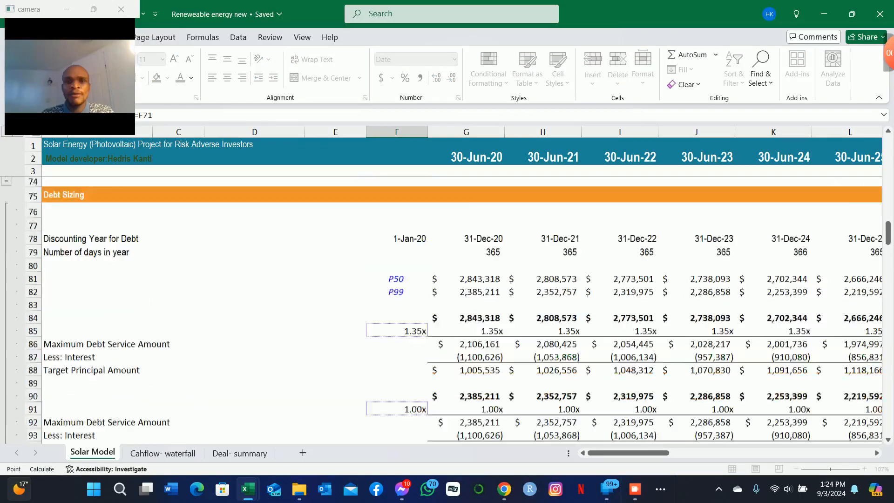
key(Down)
key(Down)
key(Down)
key(Down)
key(Down)
key(Down)
key(Down)
key(Down)
key(Down)
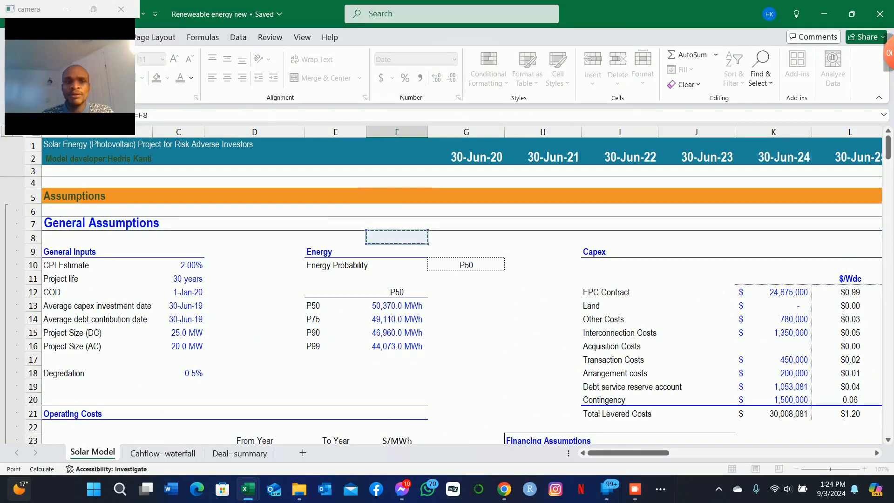
key(Left)
key(Left)
key(Left)
key(Up)
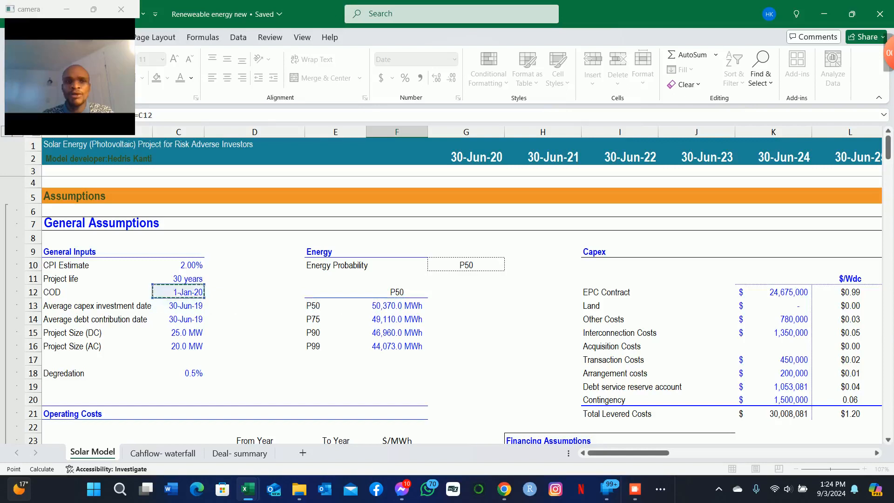
key(Return)
Step: Set the first yearly discounting date in G159 equal to the header date in G2
key(Down)
key(Down)
key(Down)
key(Down)
key(Down)
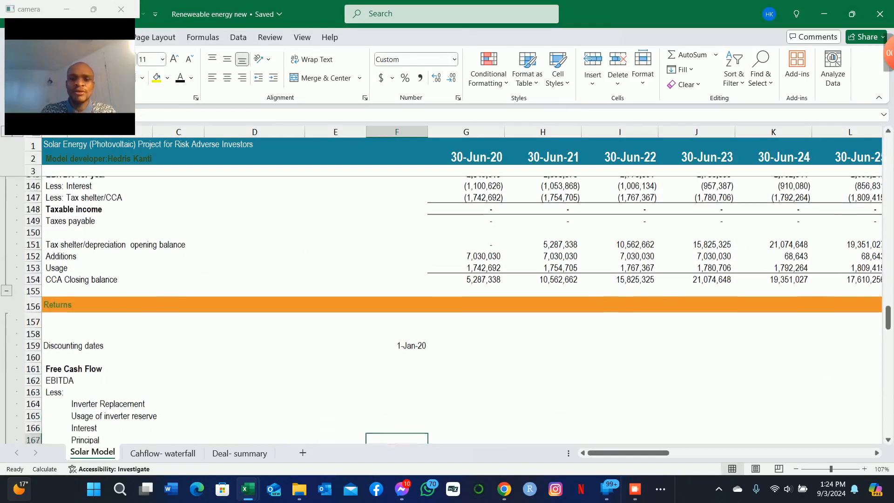
key(Up)
key(Up)
key(Up)
key(Up)
key(Up)
key(Up)
key(Right)
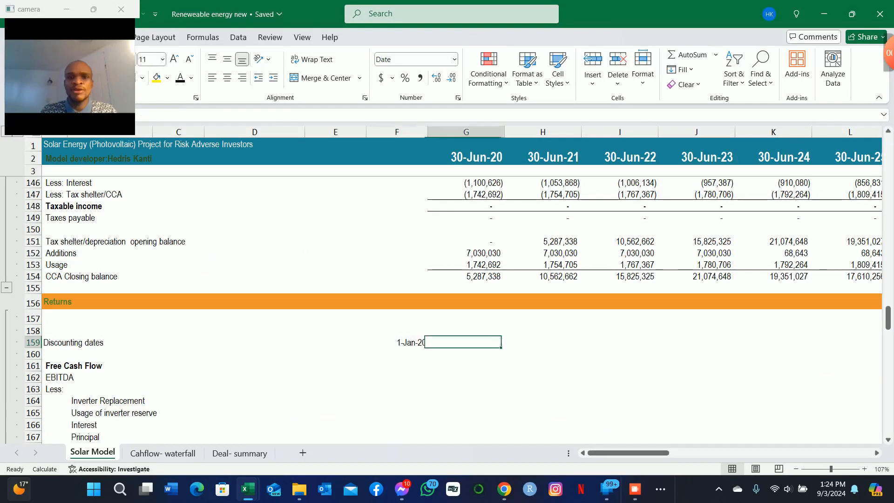
text(=)
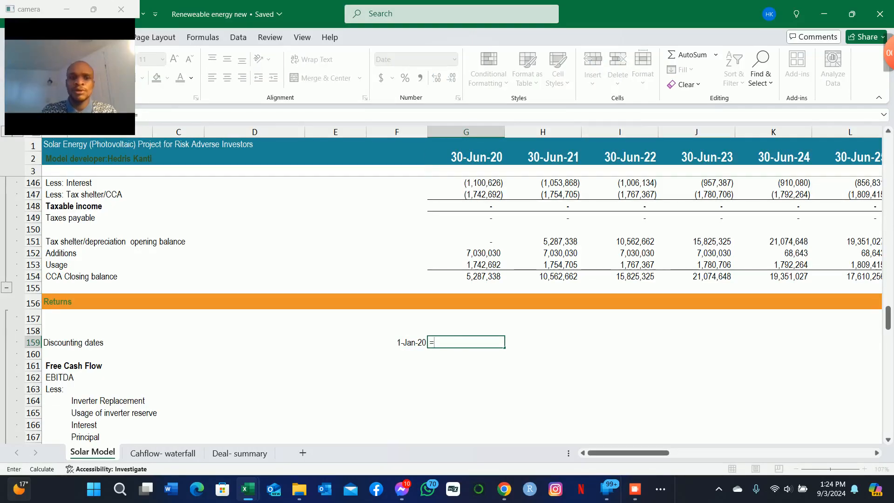
key(Return)
Step: Fill the discounting date formula from G159 across the row through AJ159
key(Down)
key(Down)
key(Down)
key(Down)
key(Up)
key(Up)
key(Up)
key(Up)
key(Up)
key(shift+Right)
key(shift+Right)
key(shift+Right)
key(shift+Right)
key(shift+Right)
key(shift+Right)
key(shift+Right)
key(shift+Right)
key(shift+Right)
key(shift+Right)
key(shift+Right)
key(shift+Right)
key(shift+Right)
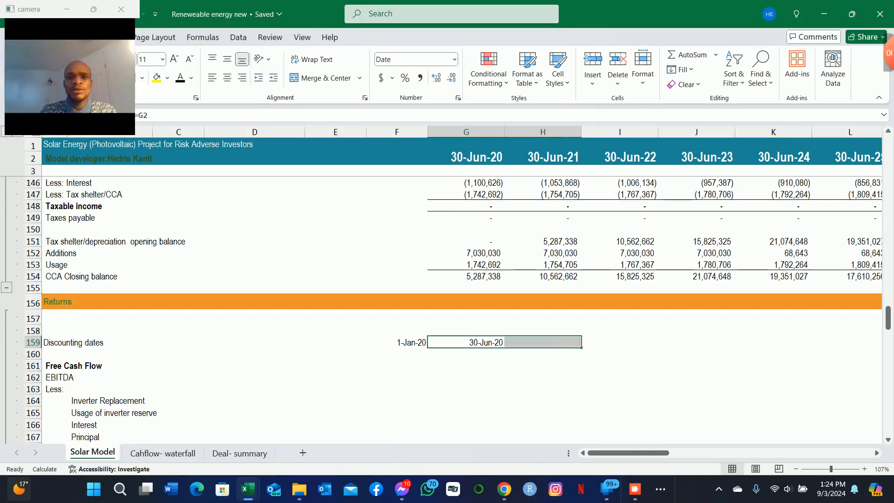
key(shift+Right)
key(shift+Right)
key(shift+Right)
key(shift+Right)
key(shift+Right)
key(shift+Right)
key(shift+Right)
key(shift+Right)
key(shift+Right)
key(shift+Right)
key(shift+Right)
key(shift+Right)
key(shift+Right)
key(shift+Right)
key(shift+Right)
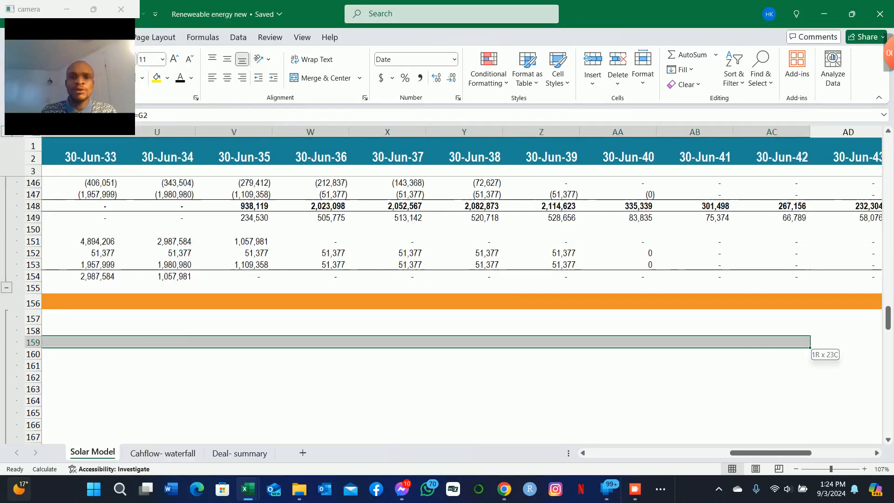
key(shift+Right)
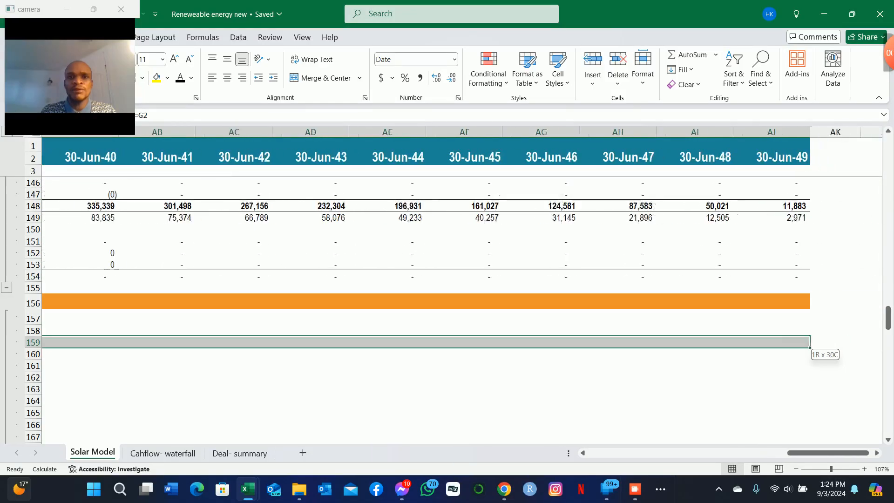
Step: Link the first-year EBITDA under Free Cash Flow in G162 to EBITDA, used for financing, in G73
key(Home)
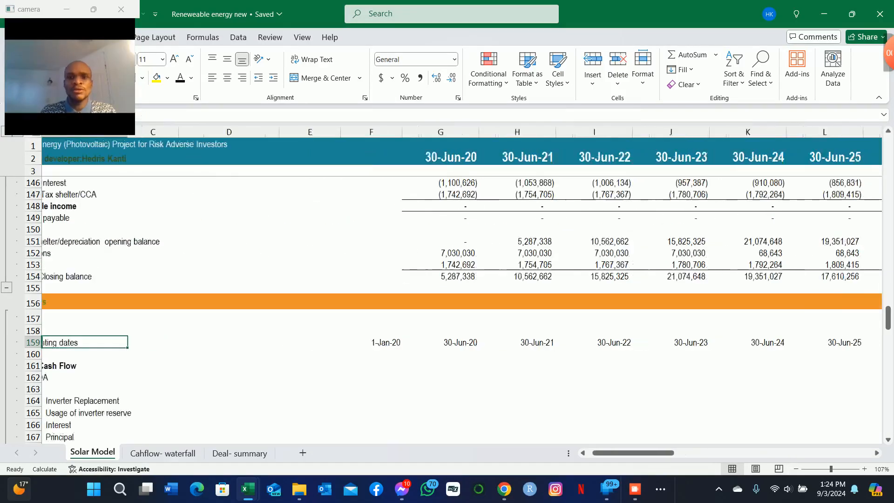
key(Down)
key(Down)
key(Down)
key(Up)
key(Right)
key(Right)
key(Right)
key(Right)
key(Right)
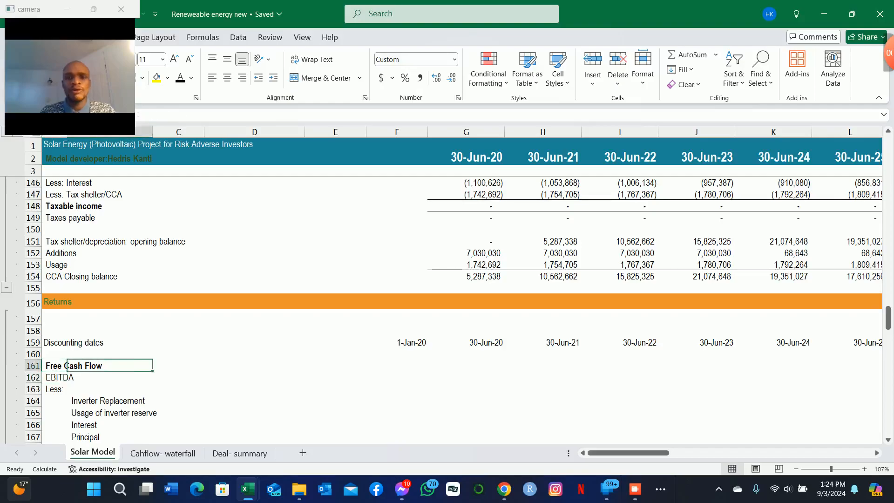
key(Down)
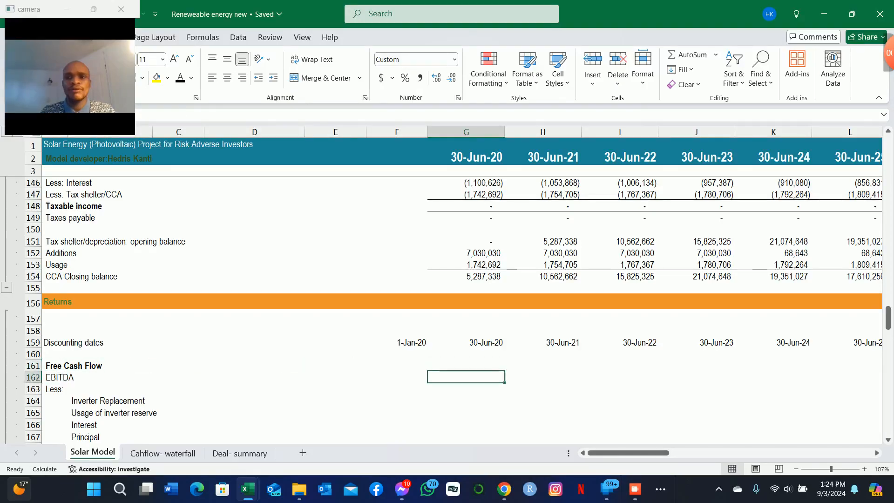
text(=)
key(Up)
key(Up)
key(Up)
key(Up)
key(Up)
key(Up)
key(Up)
key(Up)
key(Up)
key(Up)
key(Up)
key(Up)
key(Up)
key(Up)
key(Up)
key(Up)
key(Up)
key(Up)
key(Up)
key(Up)
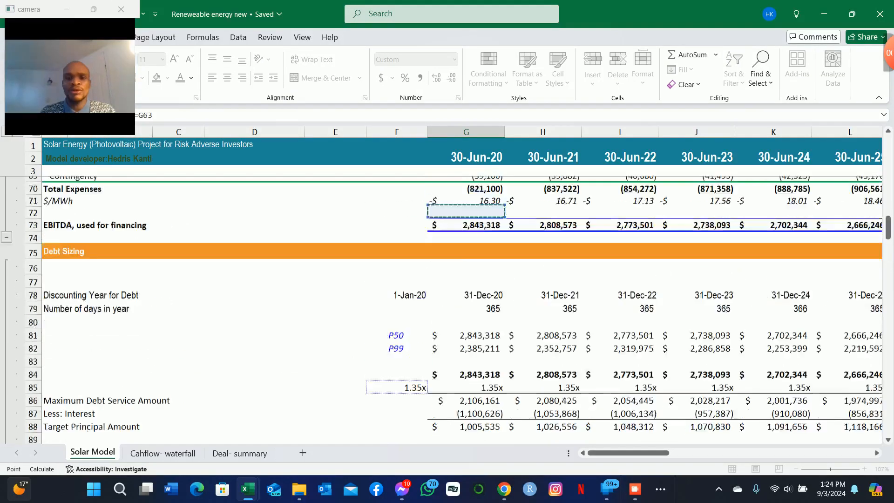
key(Down)
key(Down)
key(Down)
key(Down)
key(Down)
key(Down)
key(Down)
key(Down)
key(Down)
key(Down)
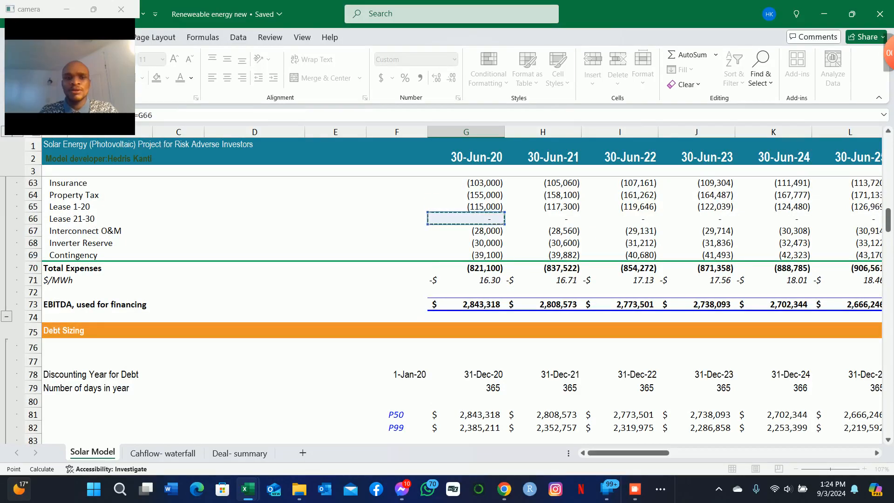
key(Return)
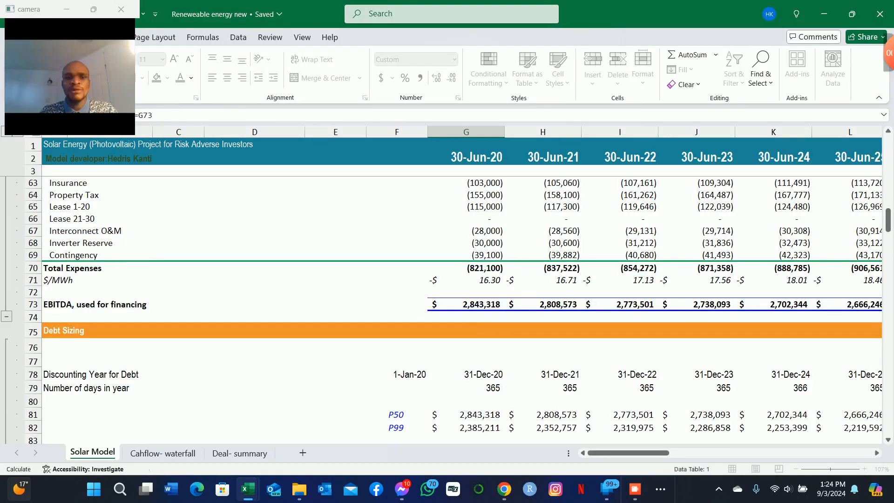
key(Down)
key(Down)
key(Down)
key(Down)
key(Down)
key(Down)
key(Up)
key(Up)
key(Up)
key(Up)
key(Up)
key(Up)
key(Up)
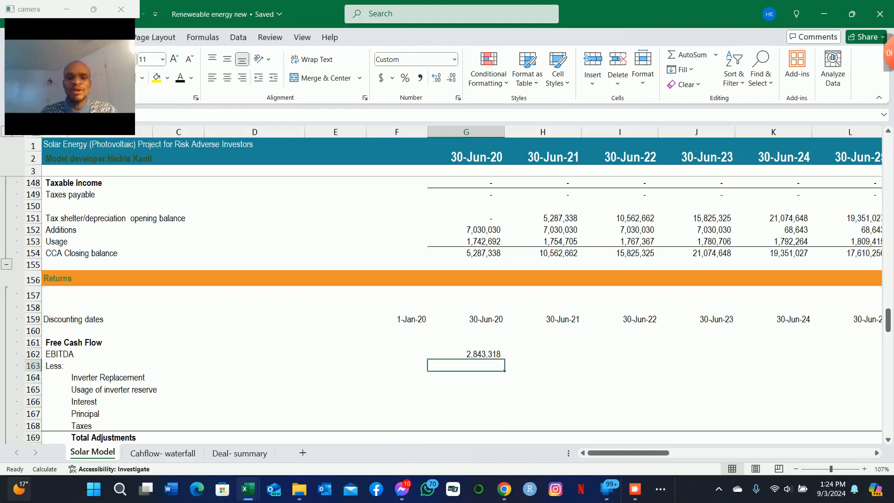
Step: Fill the EBITDA formula from G162 across the row through AJ162
key(shift+Right)
key(shift+Right)
key(shift+Right)
key(shift+Right)
key(shift+Right)
key(shift+Right)
key(shift+Right)
key(shift+Right)
key(shift+Right)
key(shift+Right)
key(shift+Right)
key(shift+Right)
key(shift+Right)
key(shift+Right)
key(shift+Right)
key(shift+Right)
key(shift+Right)
key(shift+Right)
key(shift+Right)
key(shift+Right)
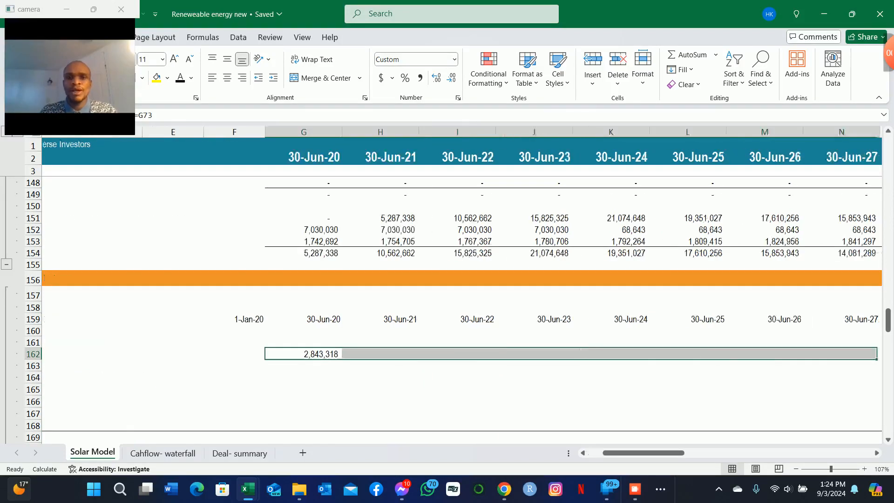
key(shift+Right)
key(shift+Right)
key(shift+Right)
key(shift+Right)
key(shift+Right)
key(shift+Right)
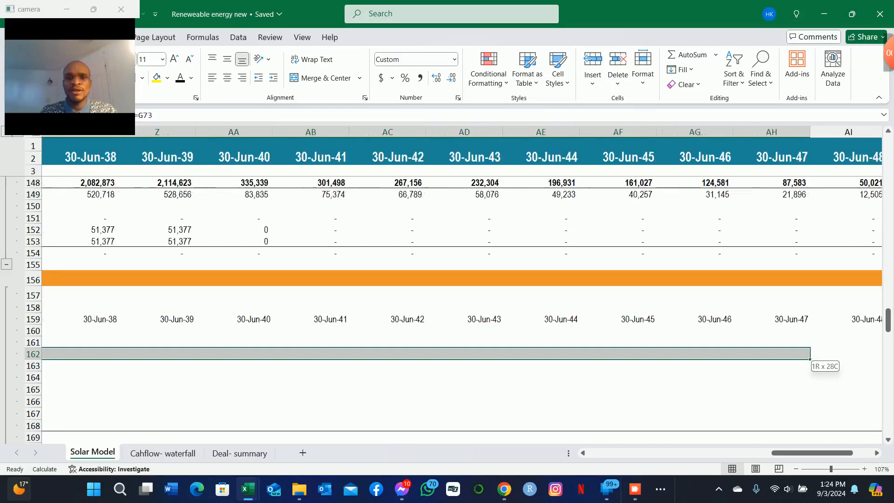
key(shift+Left)
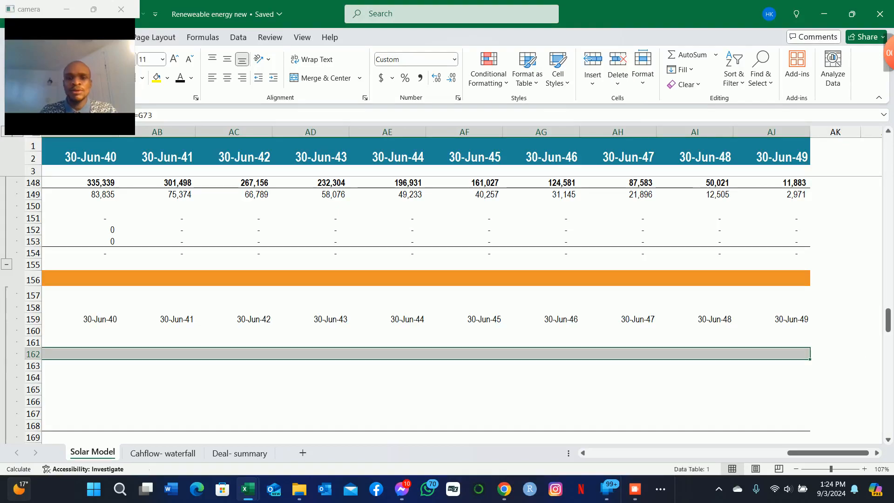
key(Home)
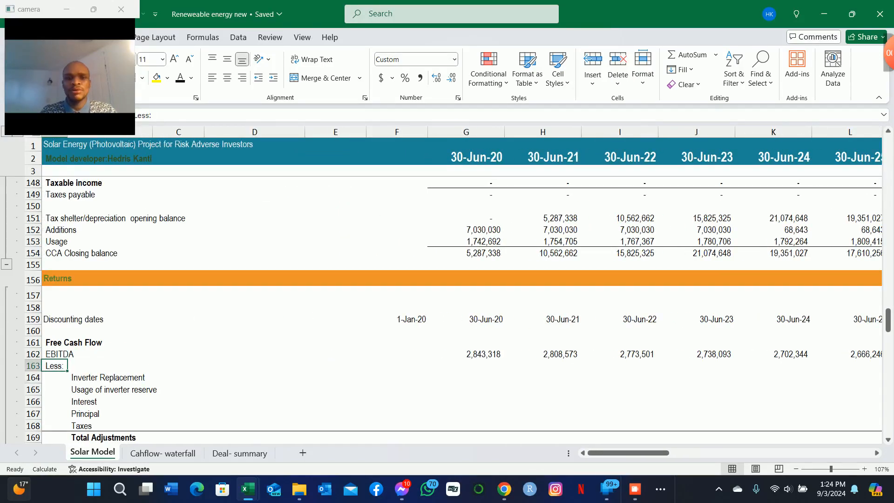
Step: Examine the Inverter Replacement and Usage of inverter reserve lines in rows 164 and 165 under Free Cash Flow
key(Right)
key(Right)
key(Right)
key(Right)
key(Right)
key(Right)
key(Up)
key(Up)
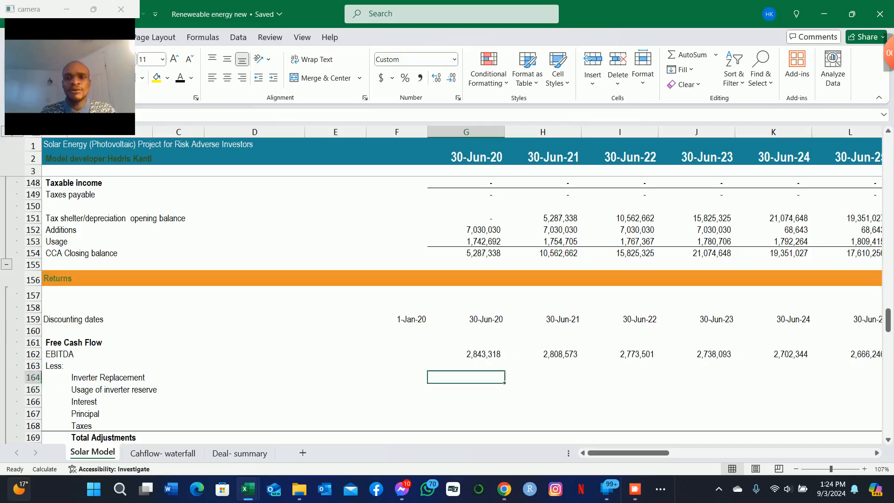
key(Down)
key(Left)
key(Left)
key(Left)
key(Left)
key(Left)
key(Down)
key(Down)
key(Up)
key(Up)
key(Down)
key(Down)
key(Up)
key(Up)
key(Down)
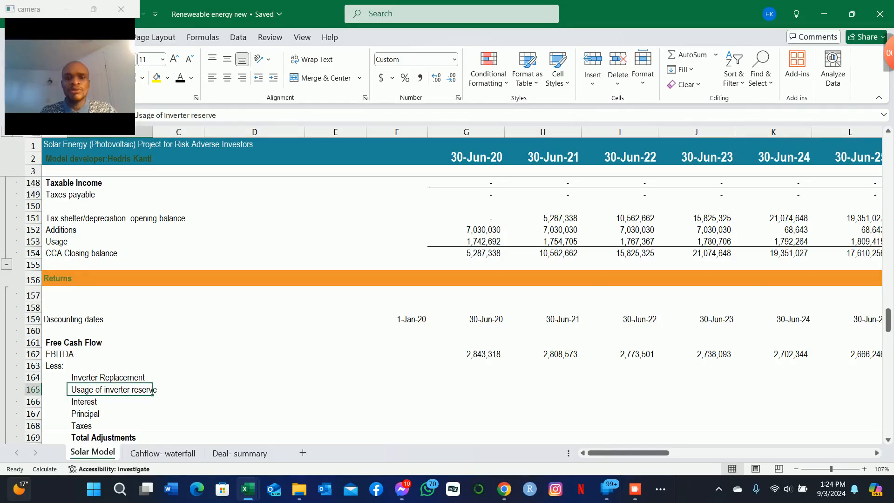
key(Up)
key(Down)
key(Up)
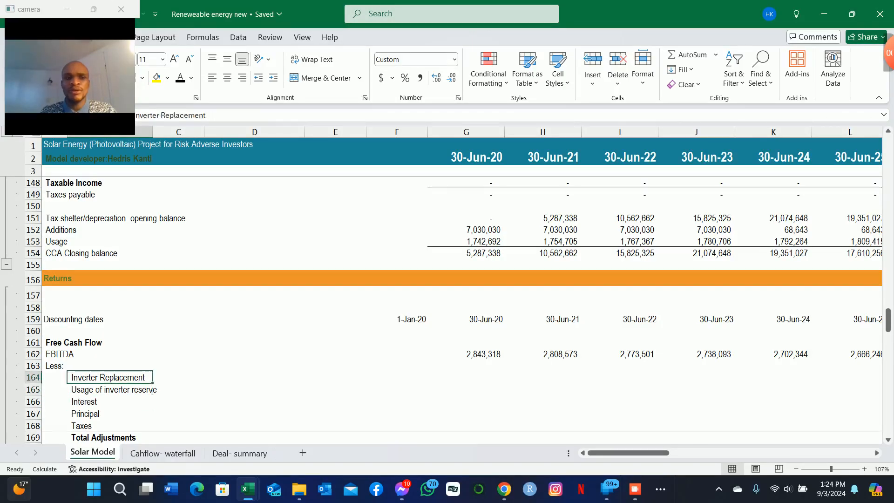
key(Down)
key(Up)
key(Down)
key(Up)
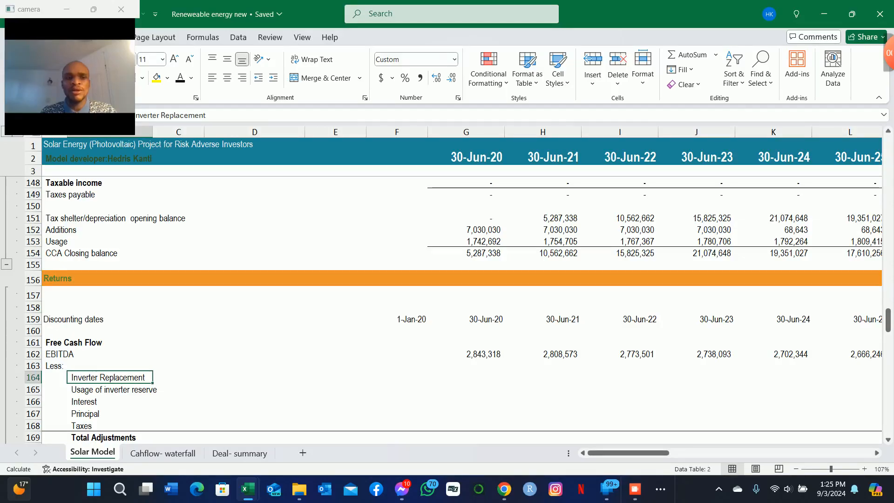
key(Down)
key(Up)
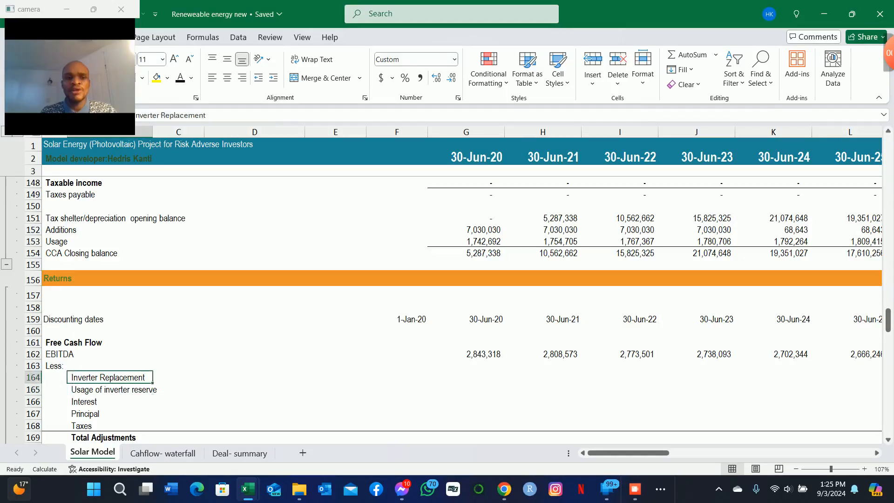
key(Right)
key(Right)
key(Right)
key(Right)
key(Left)
key(Left)
key(Left)
key(Left)
key(Down)
key(Up)
key(Right)
key(Right)
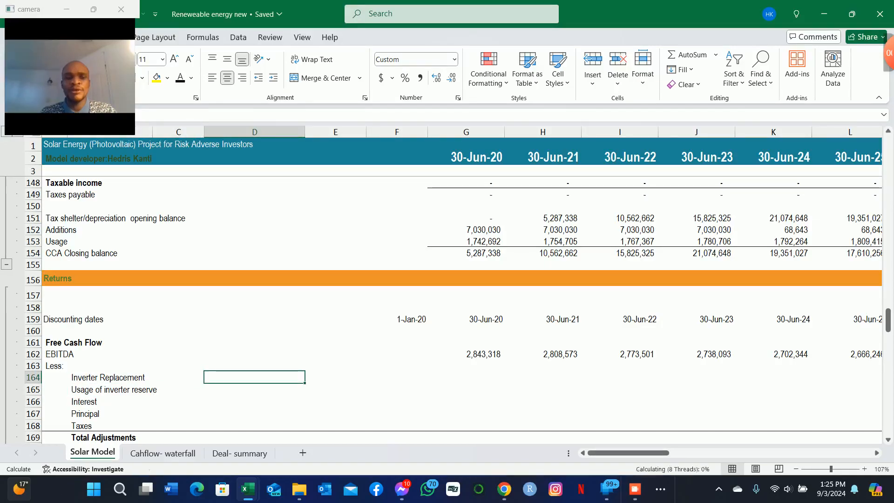
key(Left)
key(Left)
key(Down)
key(Up)
key(Down)
key(Up)
key(Right)
key(Right)
key(Right)
key(Right)
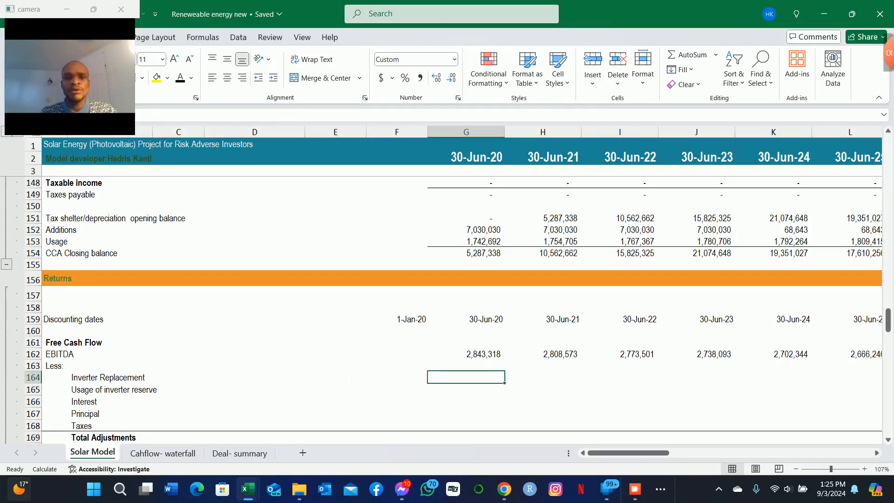
key(Down)
key(Left)
key(Left)
key(Left)
key(Left)
key(Left)
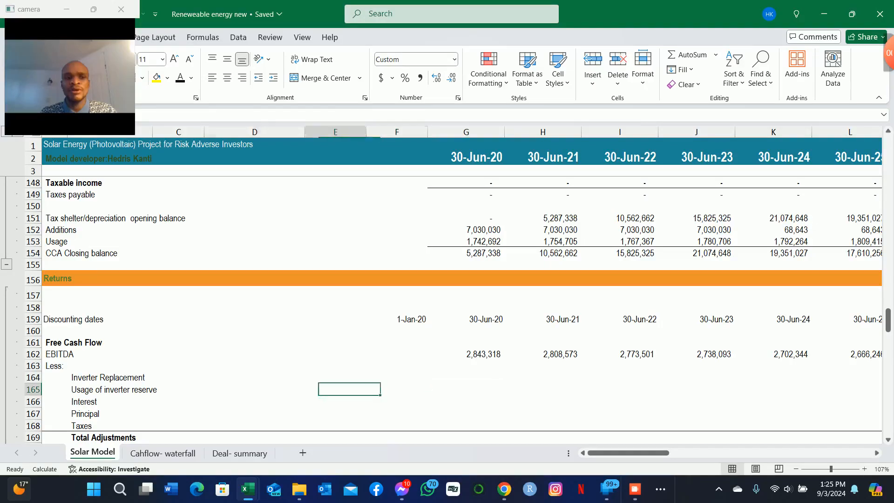
key(Down)
key(Down)
key(Up)
key(Up)
key(Right)
key(Right)
key(Right)
key(Right)
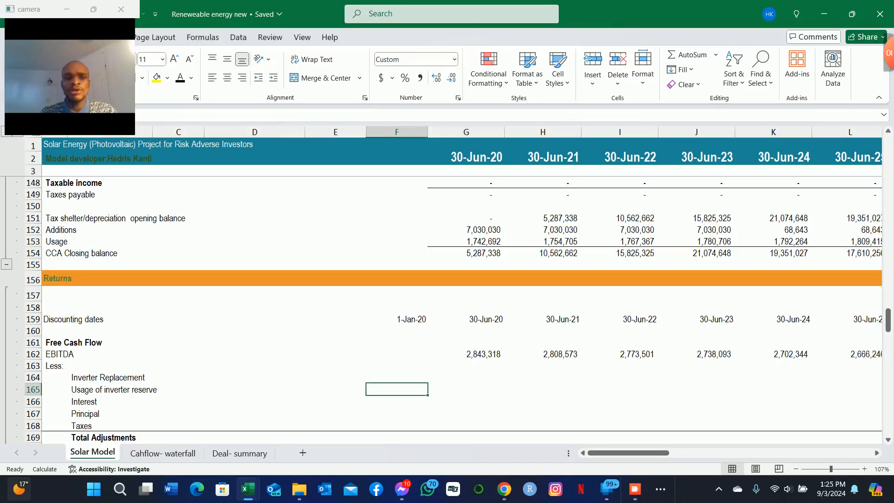
key(Right)
key(Up)
key(Left)
key(Left)
key(Left)
key(Left)
key(Left)
key(Down)
key(Right)
key(Right)
key(Right)
key(Right)
key(Right)
key(Up)
key(Up)
key(Right)
key(Left)
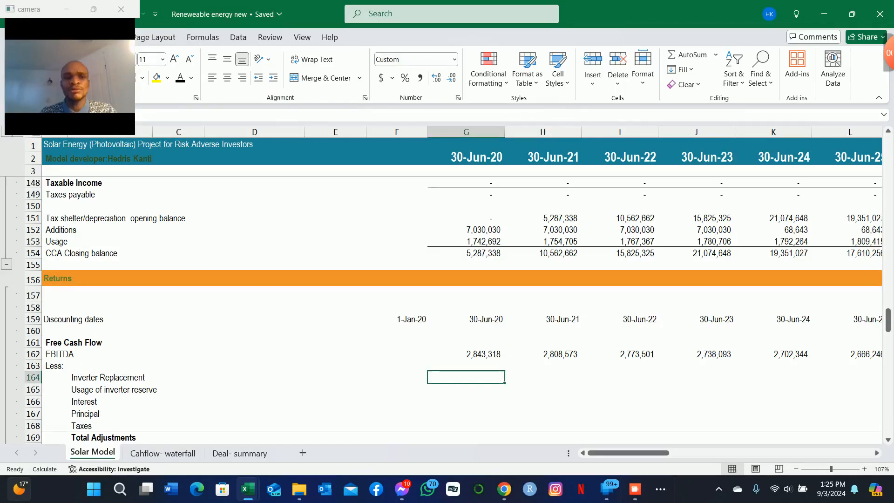
Step: Start an IF formula for Inverter Replacement in G164 that tests the Production Year in G$49 for equality
key(Down)
key(Up)
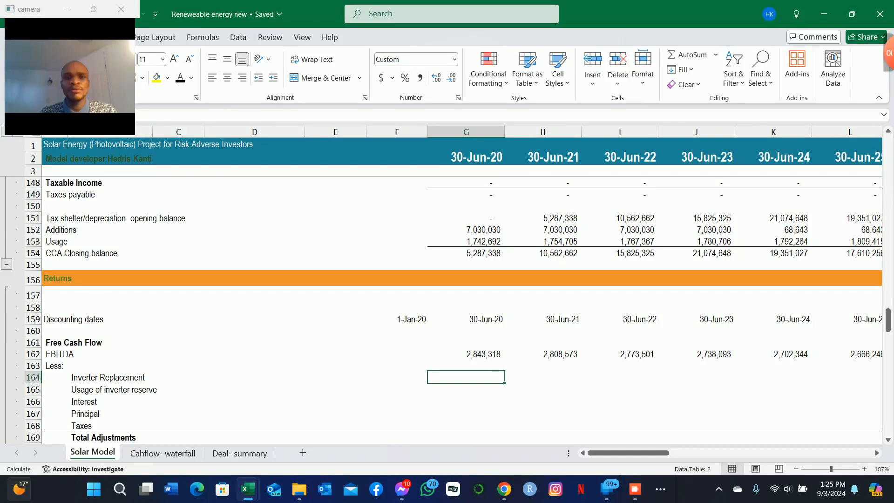
text(=if)
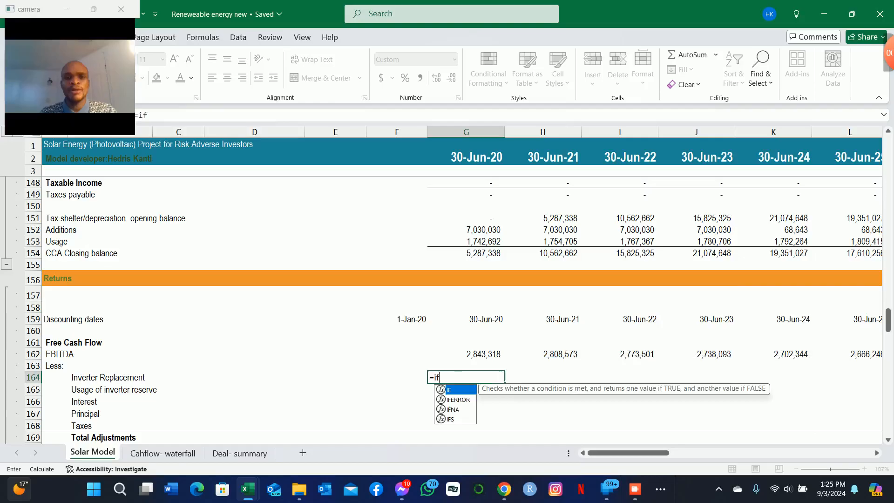
text(()
key(ctrl+Up)
key(ctrl+Up)
key(ctrl+Up)
key(ctrl+Up)
key(ctrl+Up)
key(ctrl+Up)
key(ctrl+Up)
key(ctrl+Up)
key(ctrl+Up)
key(ctrl+Up)
key(ctrl+Up)
key(ctrl+Up)
key(ctrl+Up)
key(ctrl+Up)
key(ctrl+Up)
key(ctrl+Up)
key(ctrl+Up)
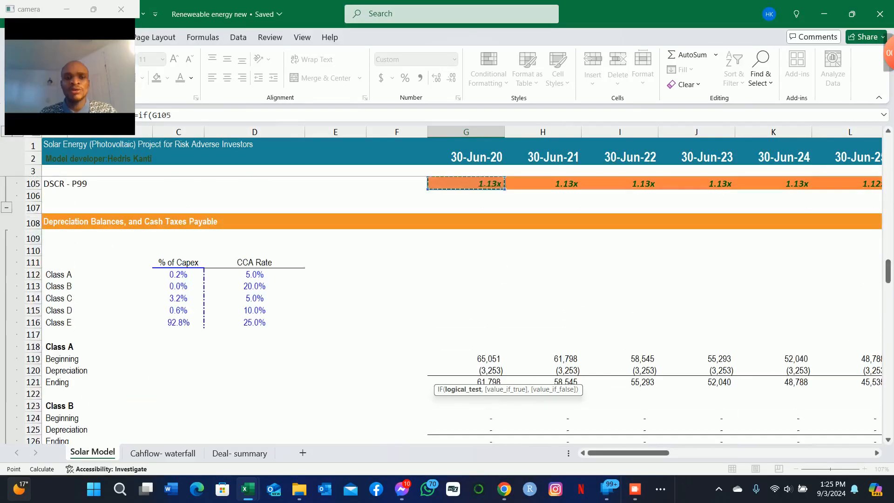
key(ctrl+Up)
key(ctrl+Up)
key(ctrl+Up)
key(ctrl+Up)
key(ctrl+Up)
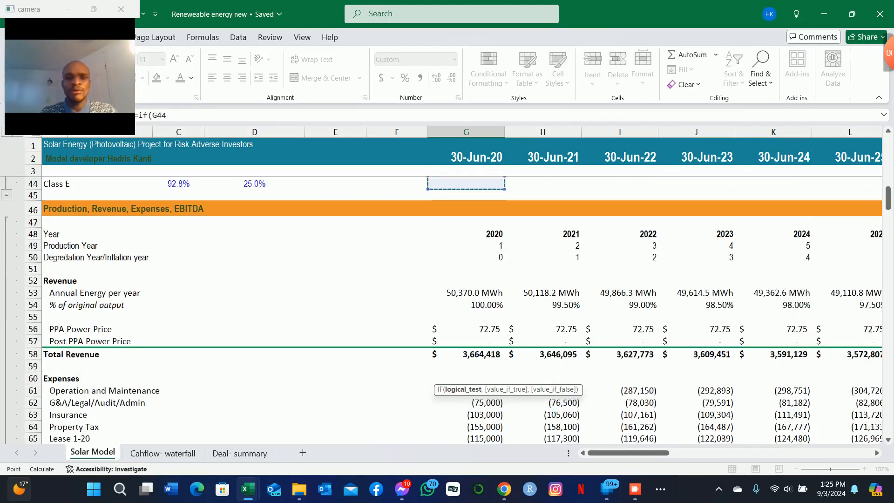
key(Down)
key(Down)
key(Down)
key(Down)
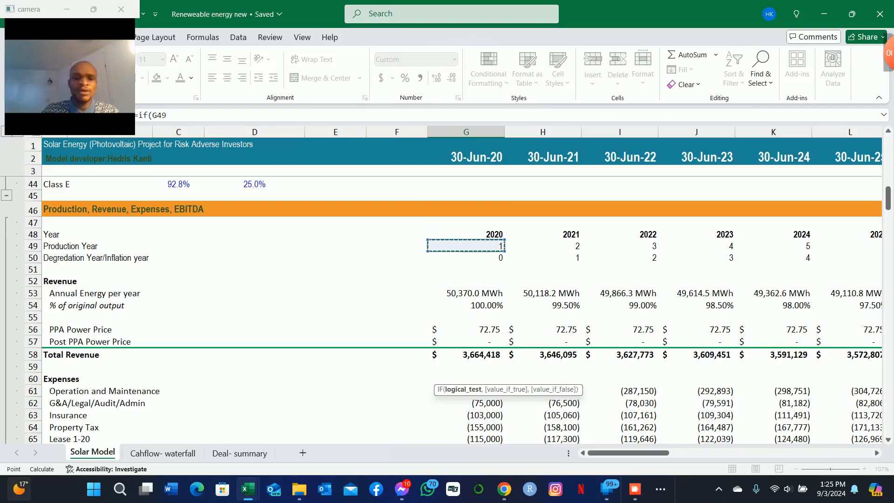
key(F4)
key(F4)
text(=)
Step: Complete the IF test in G164 by comparing against the Inverter Replacement To Year in $E$35, locked as an absolute reference
key(Page_Up)
key(Page_Up)
key(Page_Up)
key(Page_Up)
key(Page_Up)
key(Page_Up)
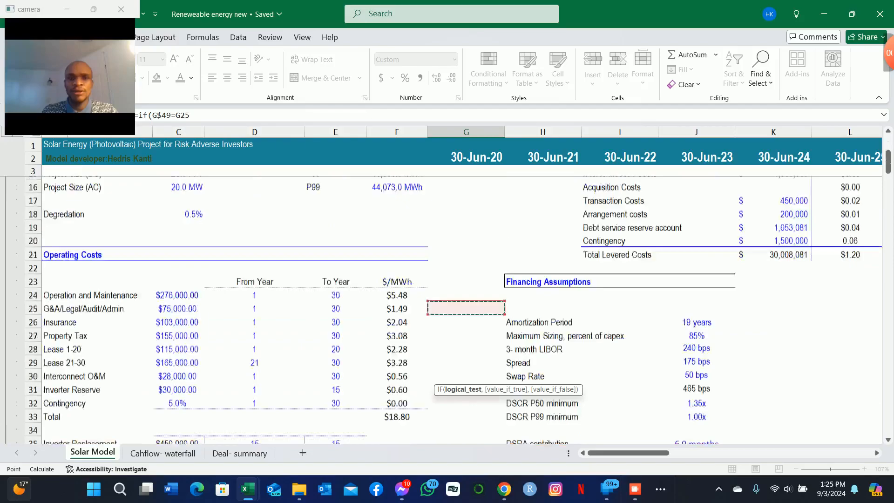
key(Down)
key(Down)
key(Down)
key(Down)
key(Down)
key(Down)
key(Down)
key(Down)
key(Down)
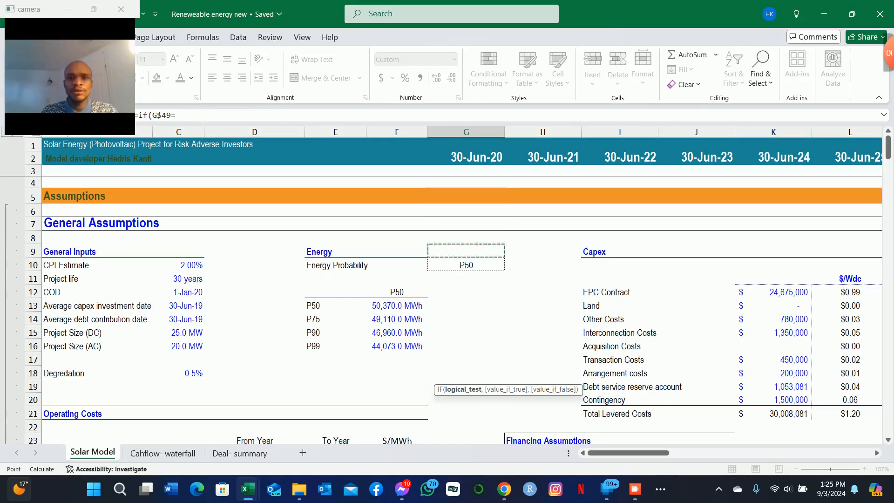
key(Down)
key(Down)
key(Down)
key(Down)
key(Down)
key(Down)
key(Down)
key(Down)
key(Down)
key(Down)
key(Down)
key(Down)
key(Down)
key(Down)
key(Down)
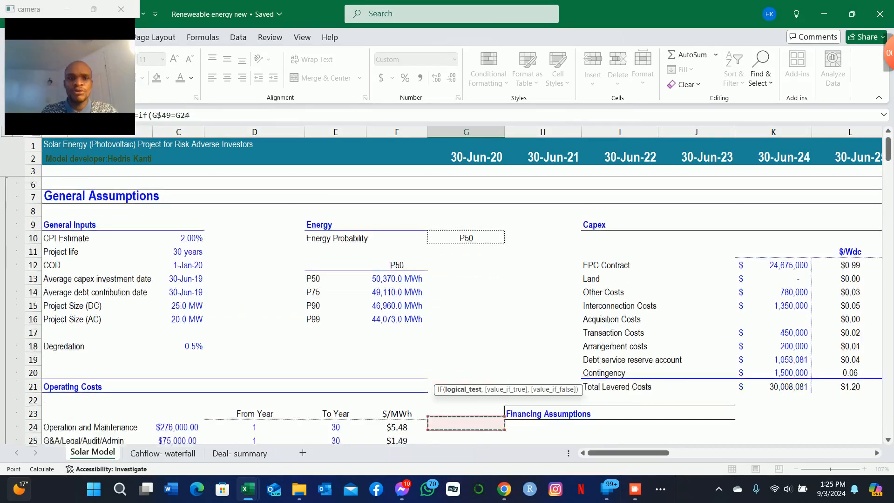
key(Down)
key(Down)
key(Down)
key(Down)
key(Down)
key(Down)
key(Down)
key(Down)
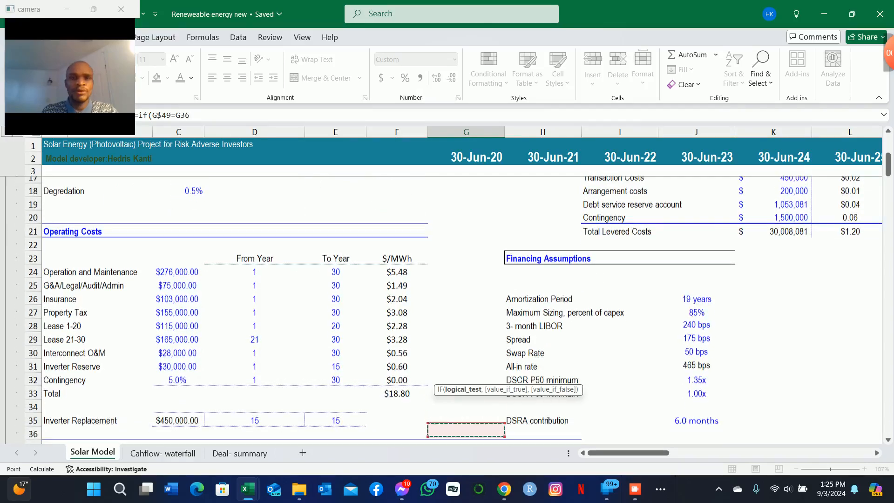
key(Left)
key(Left)
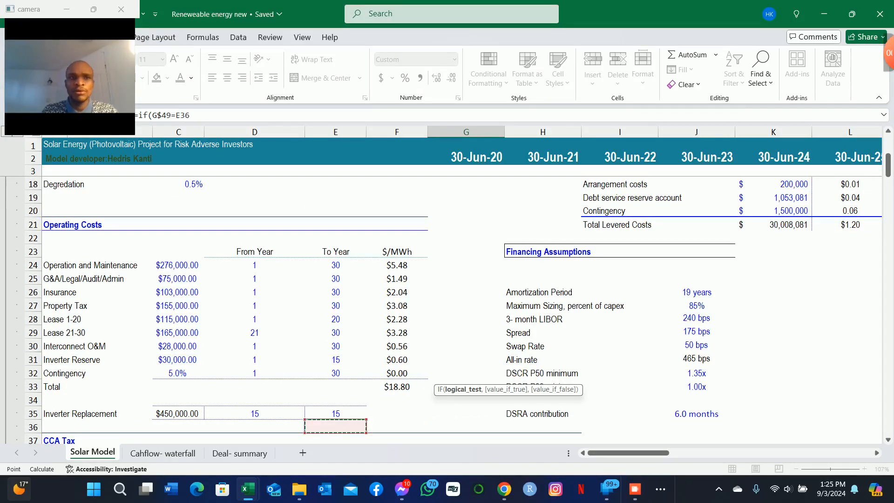
key(Up)
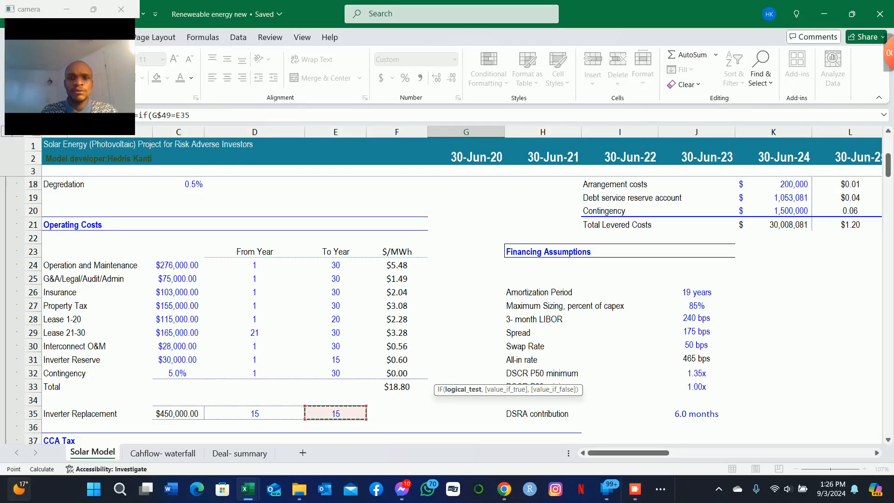
key(F5)
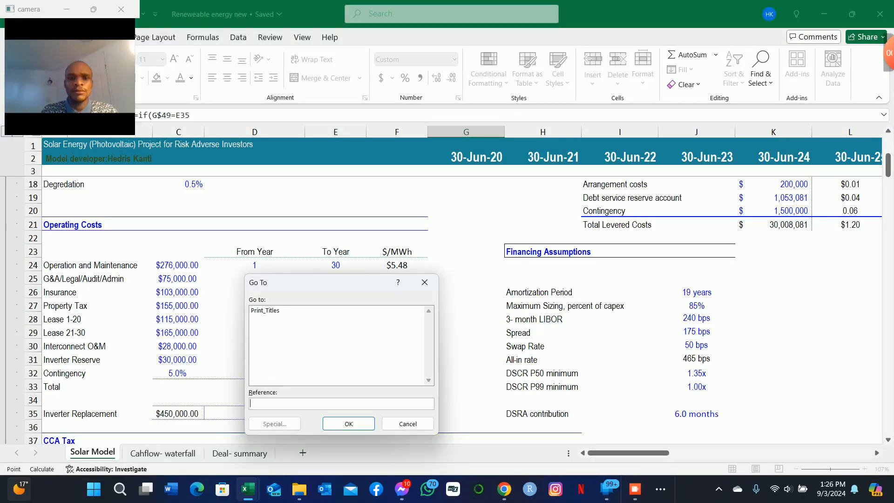
key(Escape)
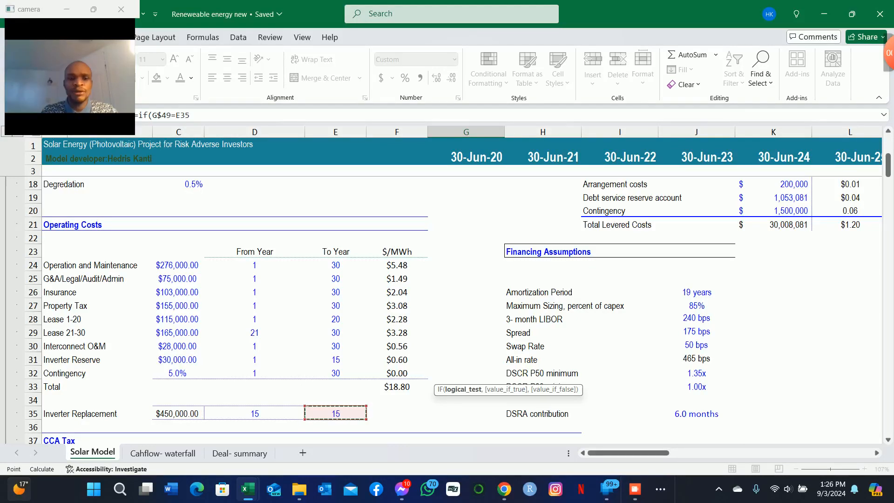
key(F4)
text(,)
Step: Return the Inverter Replacement cost in $C$35 when the test is true and 0 otherwise, completing the formula in G164
key(Page_Up)
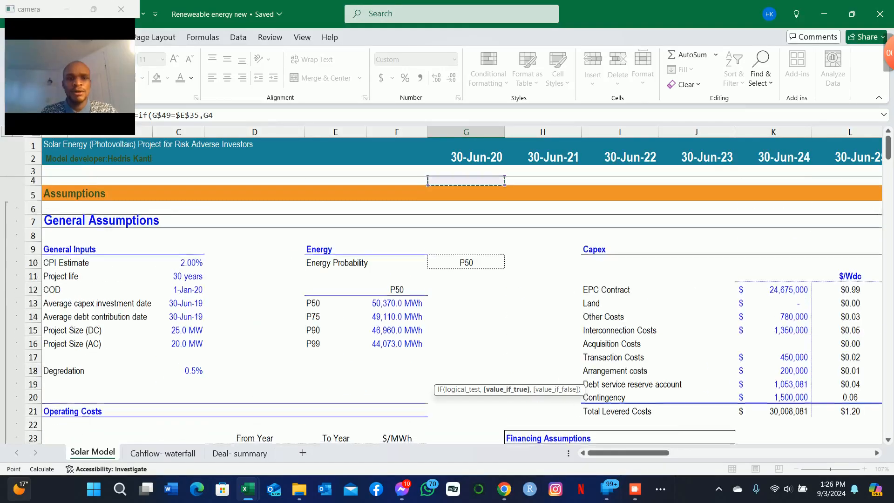
key(Down)
key(Down)
key(Down)
key(Down)
key(Down)
key(Down)
key(Down)
key(Down)
key(Down)
key(Down)
key(Down)
key(Down)
key(Down)
key(Down)
key(Down)
key(Down)
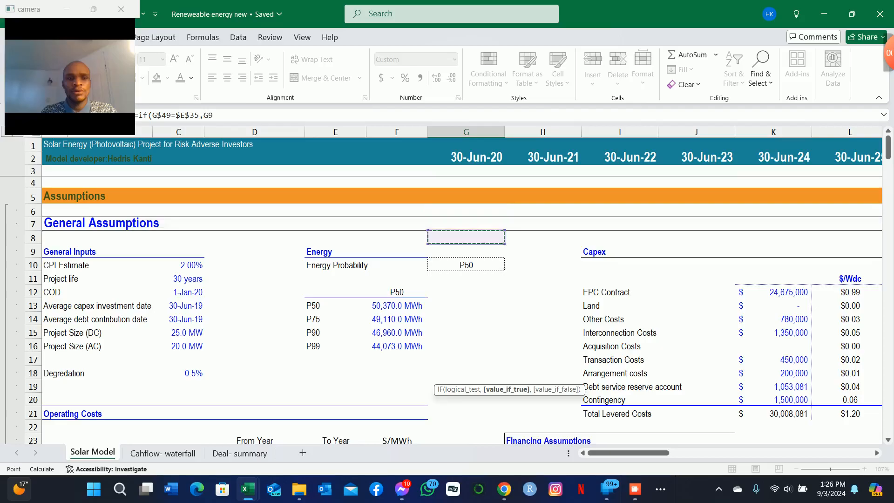
key(Down)
key(Down)
key(Down)
key(Down)
key(Down)
key(Down)
key(Down)
key(Down)
key(Down)
key(Down)
key(Down)
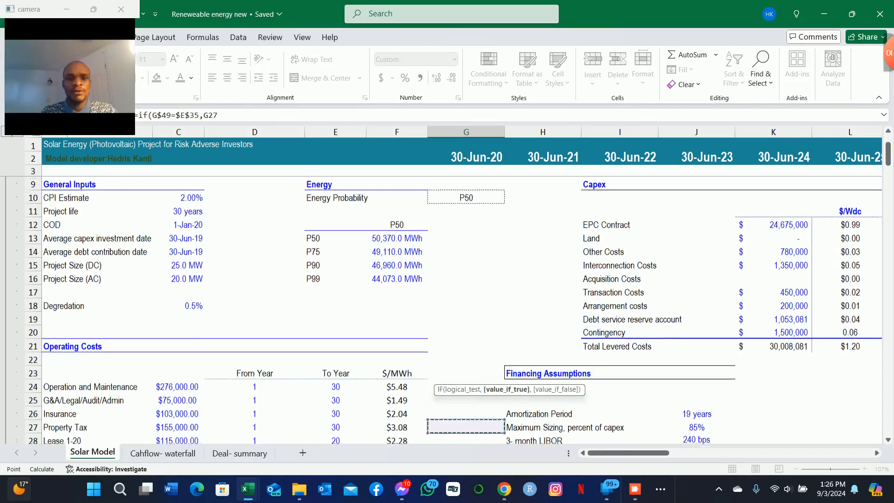
key(Down)
key(Down)
key(Down)
key(Down)
key(Down)
key(Down)
key(Down)
key(Left)
key(Left)
key(Left)
key(Left)
key(Left)
key(Up)
key(Up)
key(Up)
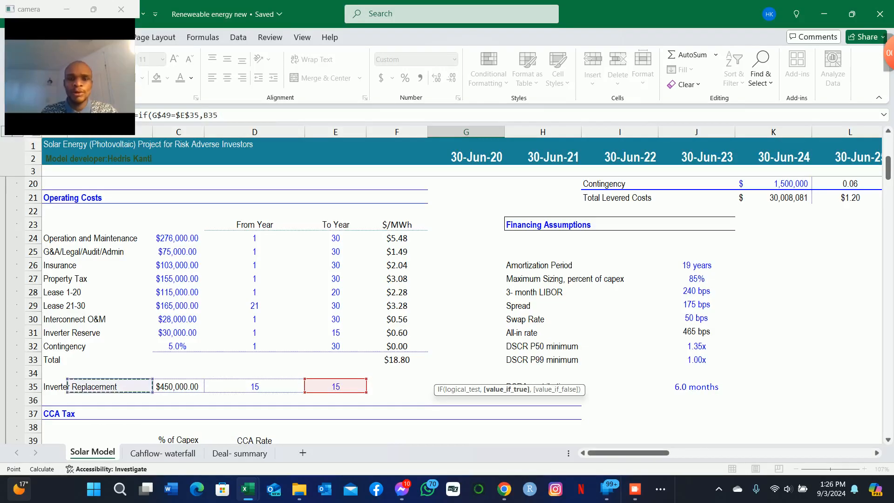
key(Right)
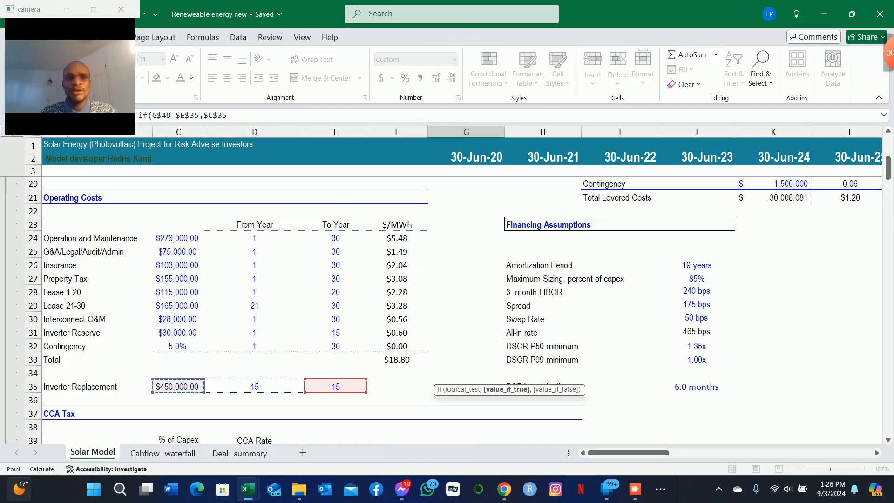
text(,0)
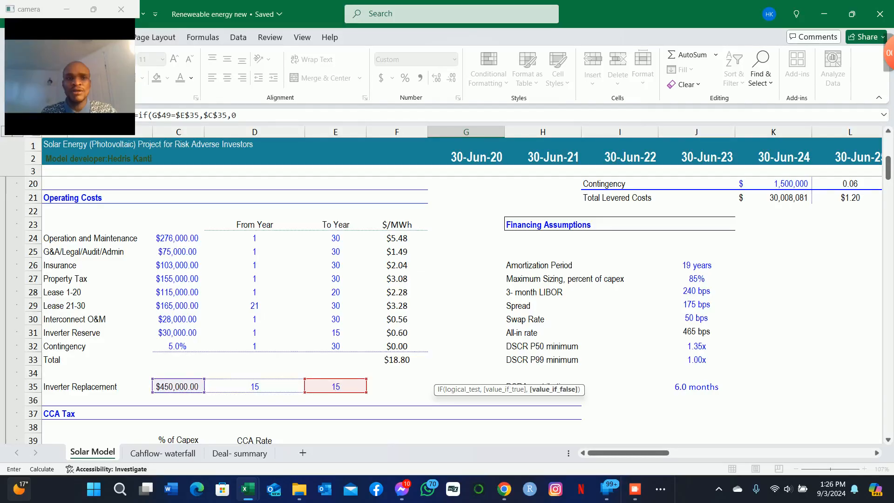
key(Return)
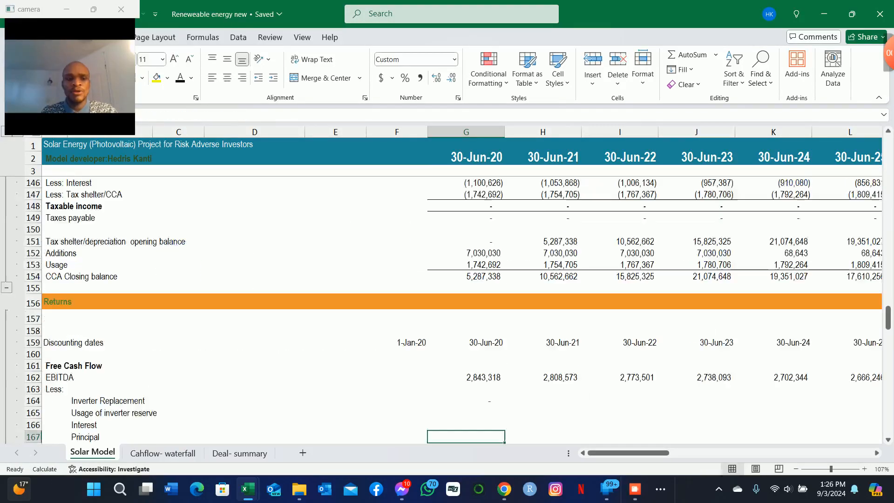
Step: Start a negative MAX formula for Usage of inverter reserve in G165 with the Inverter Replacement in G164 as first argument
key(Up)
key(Up)
key(Up)
key(Up)
key(Up)
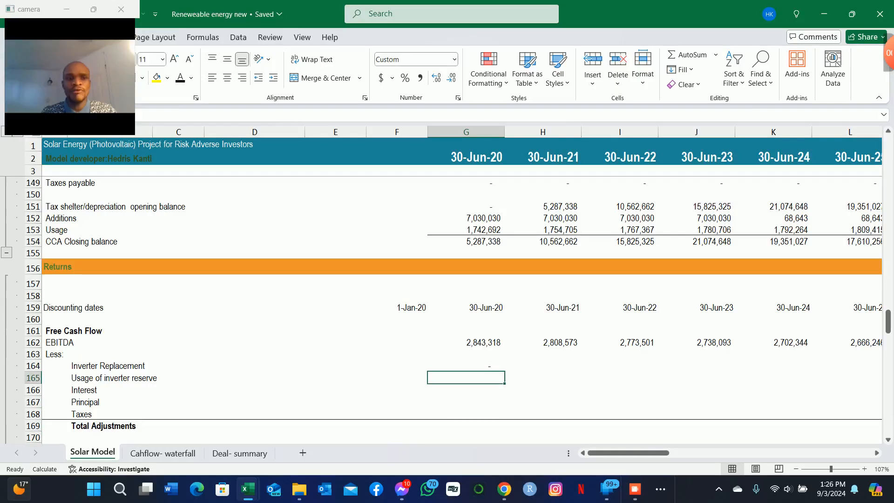
key(Down)
key(Up)
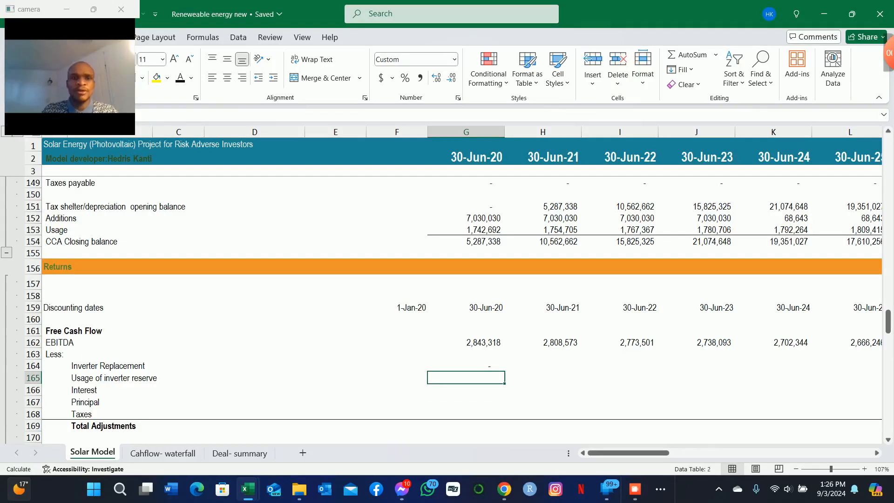
text(=)
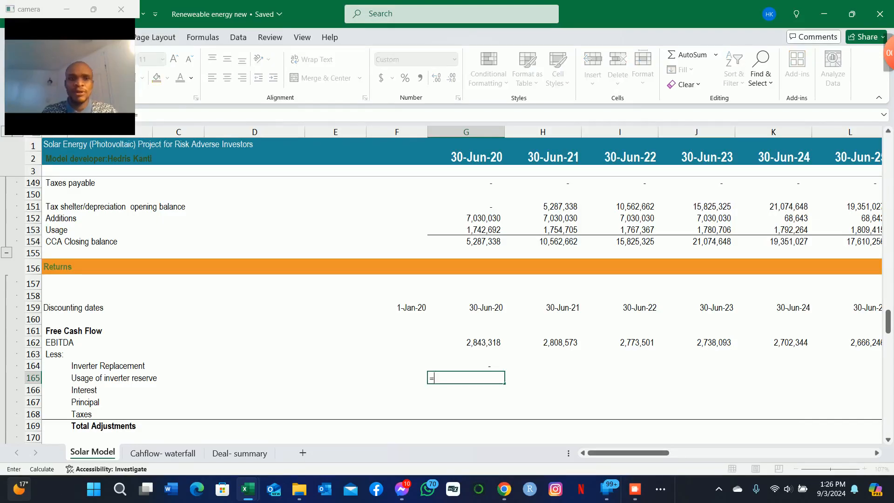
text(-max)
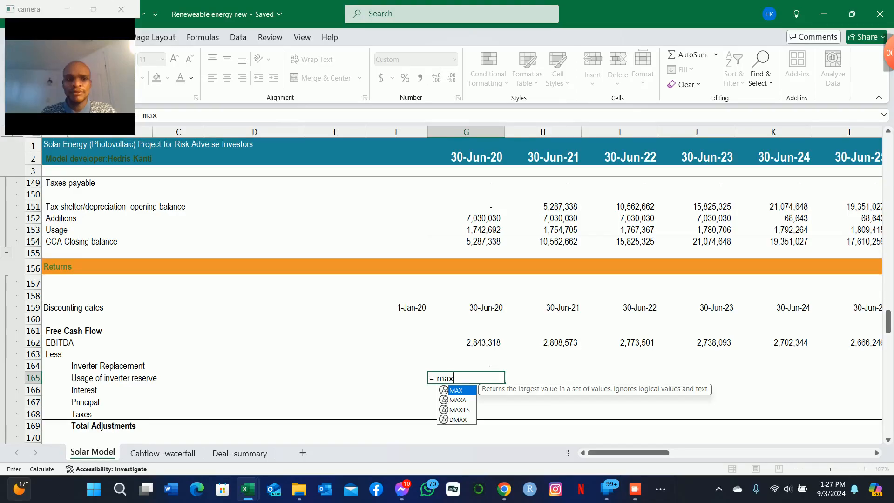
text(()
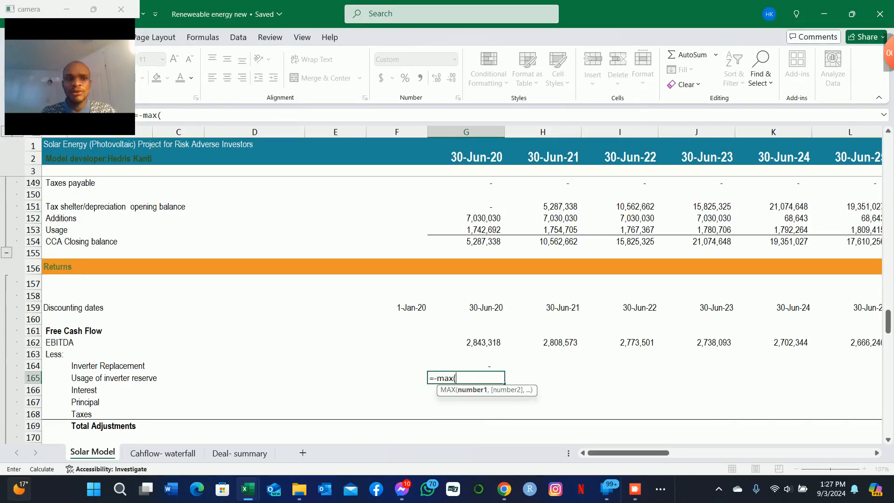
key(Up)
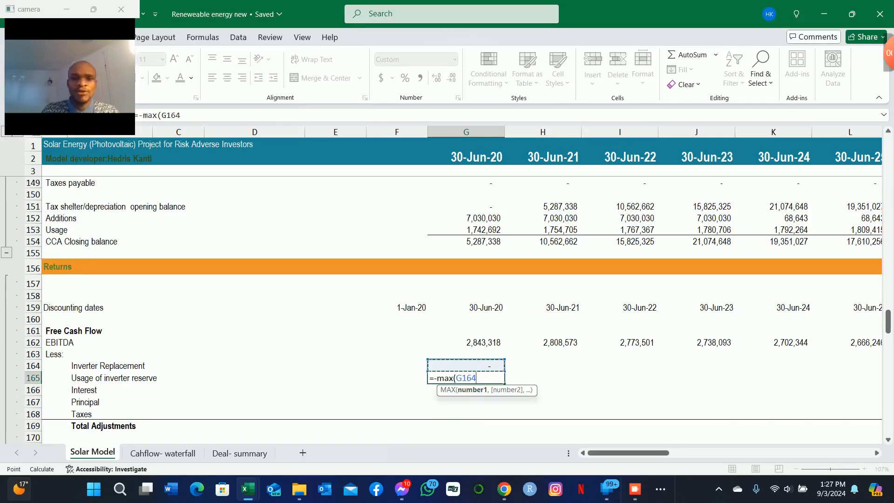
Step: Nest a SUM as the second argument of the MAX formula, referencing the first-year Inverter Reserve expense in G68
text(,su)
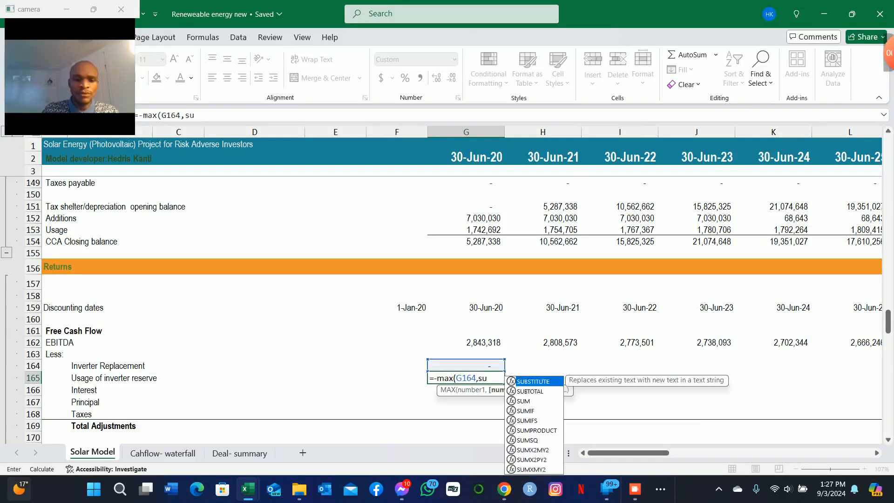
text(m()
key(Up)
key(Up)
key(Up)
key(Up)
key(Up)
key(Up)
key(Up)
key(Up)
key(Up)
key(Up)
key(Up)
key(Up)
key(Up)
key(Up)
key(Up)
key(Up)
key(Up)
key(Up)
key(Up)
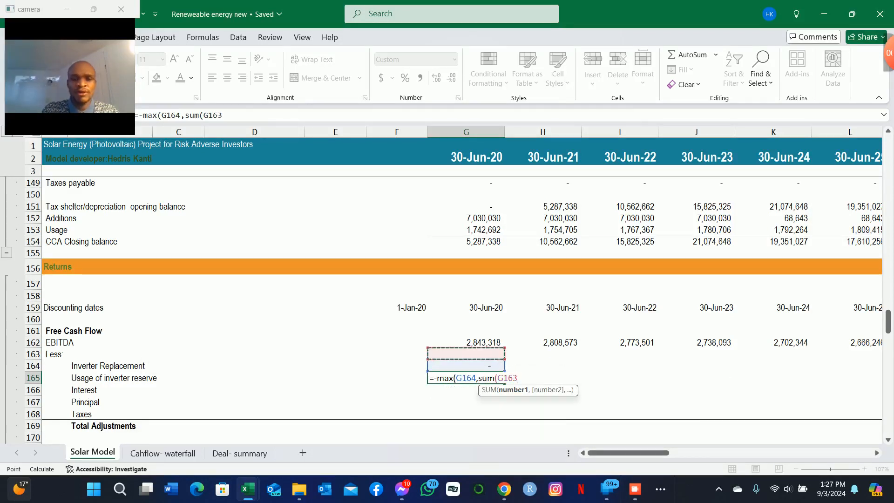
key(Up)
key(Up)
key(Up)
key(Up)
key(Up)
key(Up)
key(Up)
key(Up)
key(Up)
key(Up)
key(Up)
key(Up)
key(Up)
key(Up)
key(Up)
key(Up)
key(Up)
key(Up)
key(Up)
key(Up)
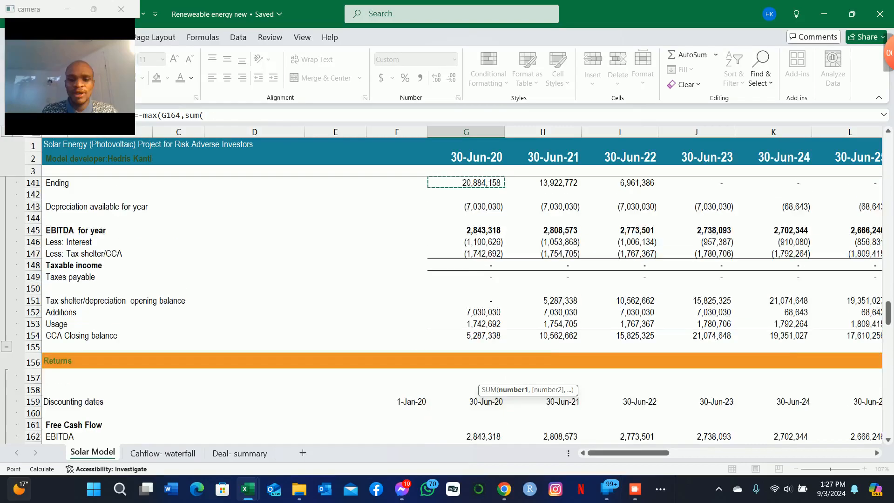
key(Up)
key(Up)
key(Up)
key(Up)
key(Up)
key(Up)
key(Up)
key(Up)
key(Up)
key(Up)
key(Up)
key(Up)
key(Up)
key(Up)
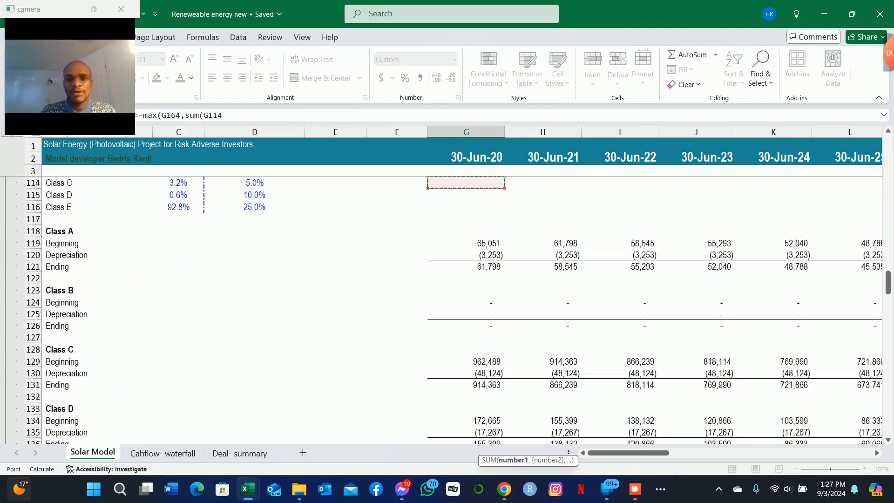
key(Up)
key(Up)
key(Up)
key(Up)
key(Up)
key(Up)
key(Up)
key(Up)
key(Up)
key(Up)
key(Up)
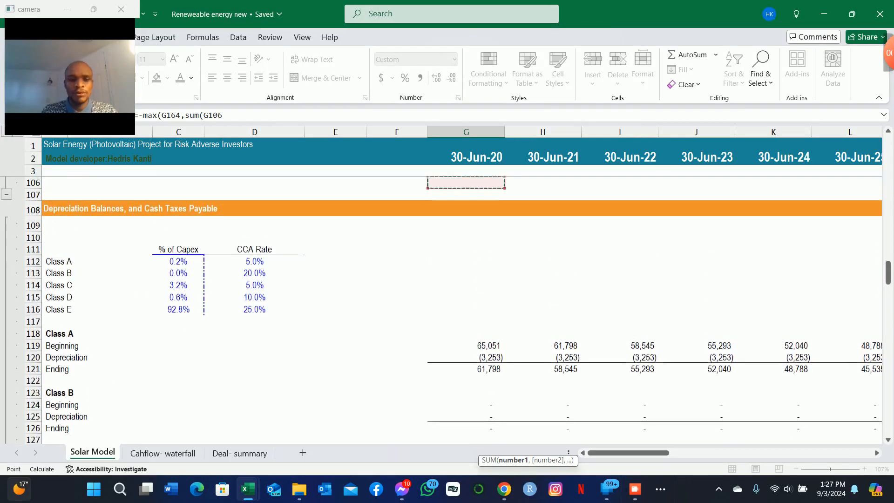
key(Up)
key(Up)
key(Up)
key(Up)
key(Up)
key(Up)
key(Up)
key(Up)
key(Up)
key(Up)
key(Up)
key(Up)
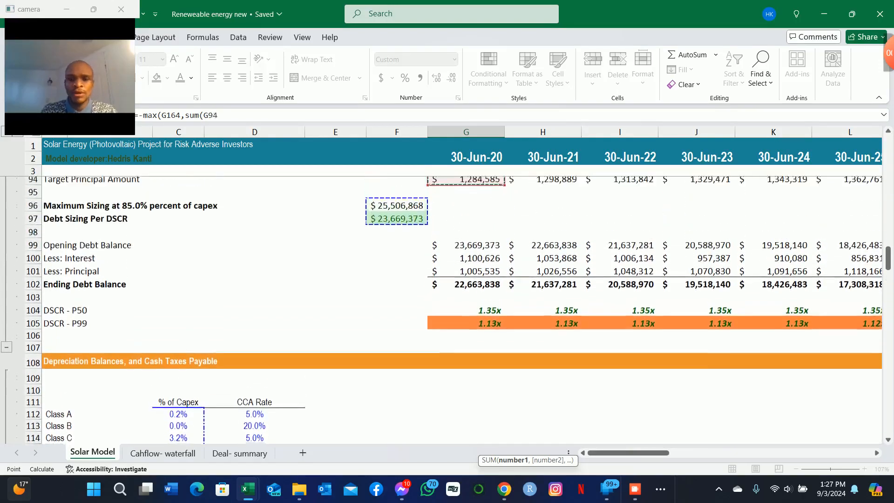
key(Up)
key(Up)
key(Up)
key(Up)
key(Up)
key(Up)
key(Up)
key(Up)
key(Up)
key(Up)
key(Up)
key(Up)
key(Up)
key(Up)
key(Up)
key(Up)
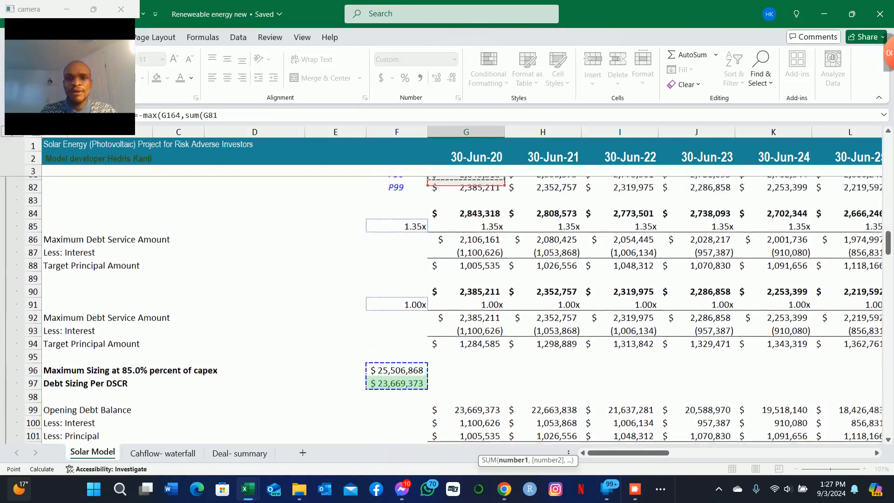
key(Up)
key(Up)
key(Up)
key(Up)
key(Up)
key(Up)
key(Up)
key(Up)
key(Up)
key(Up)
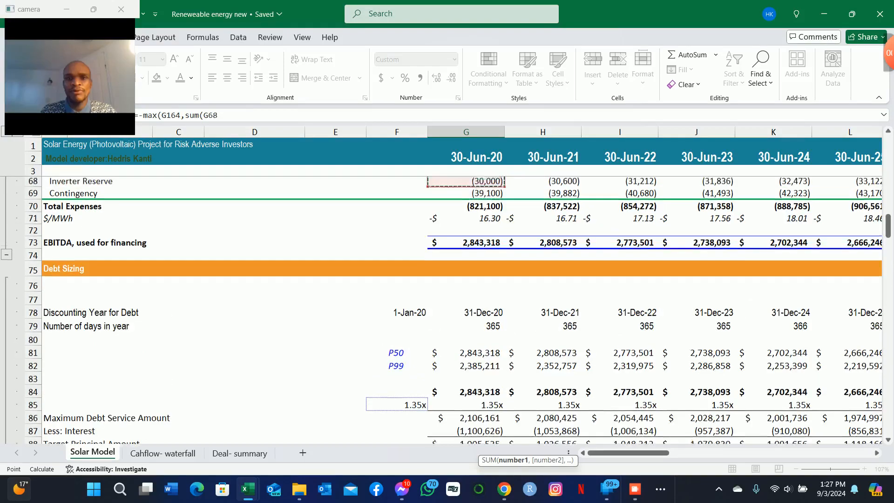
key(Down)
key(Down)
key(Down)
key(Down)
key(Down)
key(Down)
key(Down)
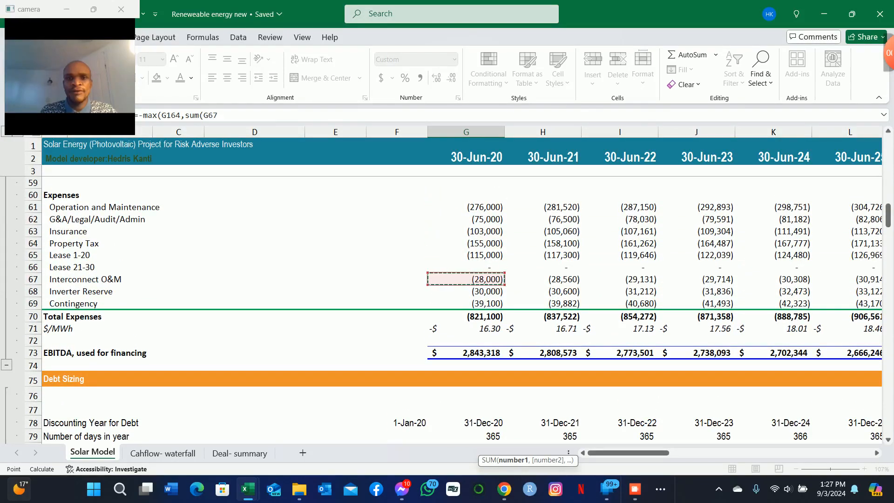
key(Left)
key(Up)
key(Left)
key(Left)
key(Left)
key(Left)
key(Left)
key(Right)
key(Right)
key(Right)
key(Right)
key(Right)
key(Right)
key(Right)
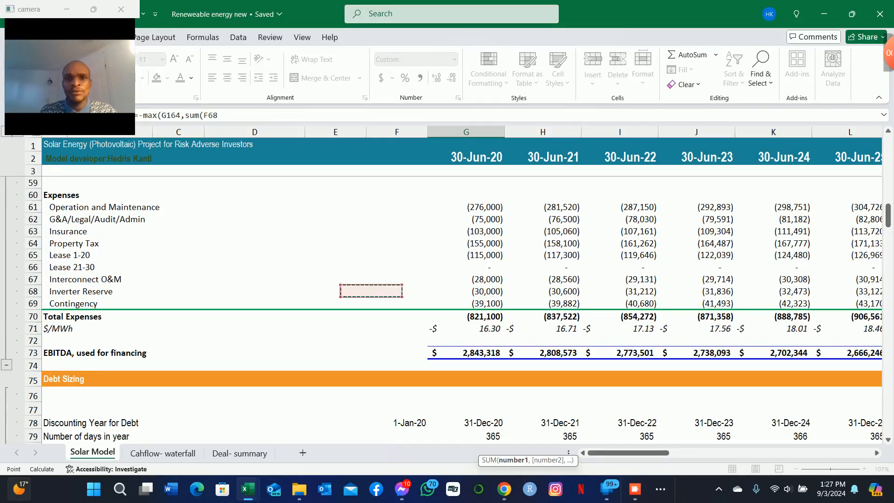
key(Left)
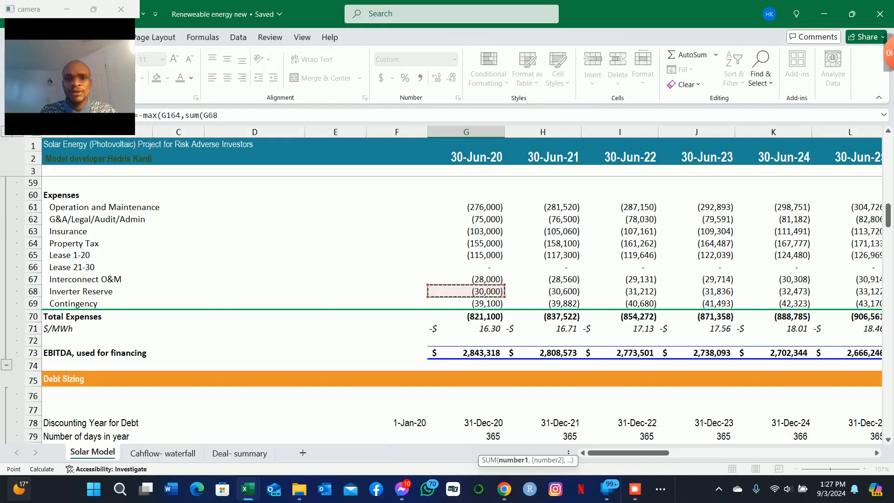
Step: Turn the SUM reference into the cumulative range $G$68:G68 with its start locked, and complete the MAX formula in G165
key(F8)
key(F2)
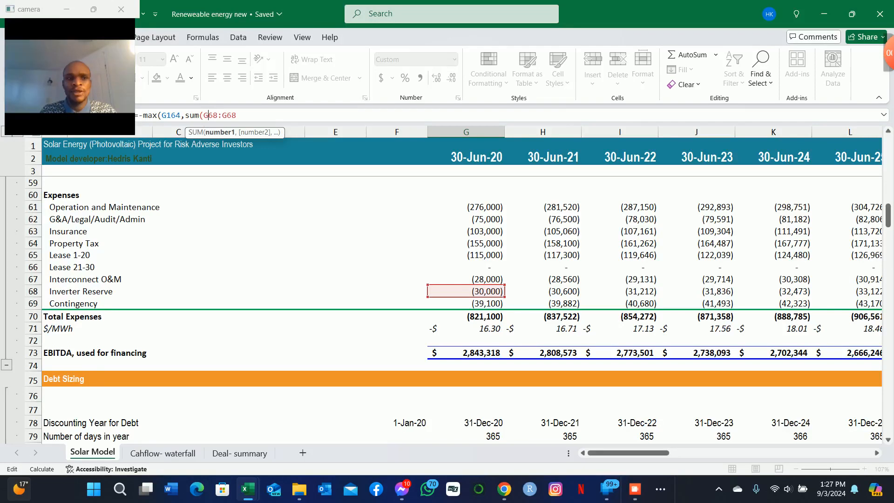
key(F4)
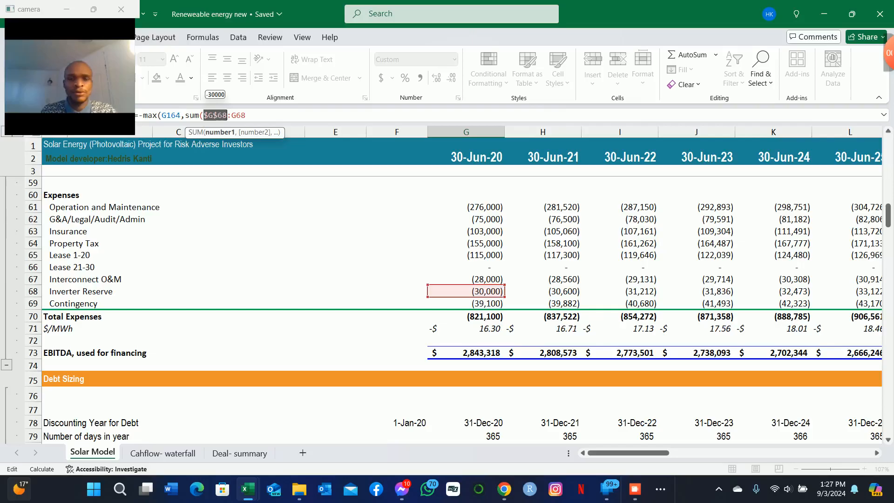
click(245, 116)
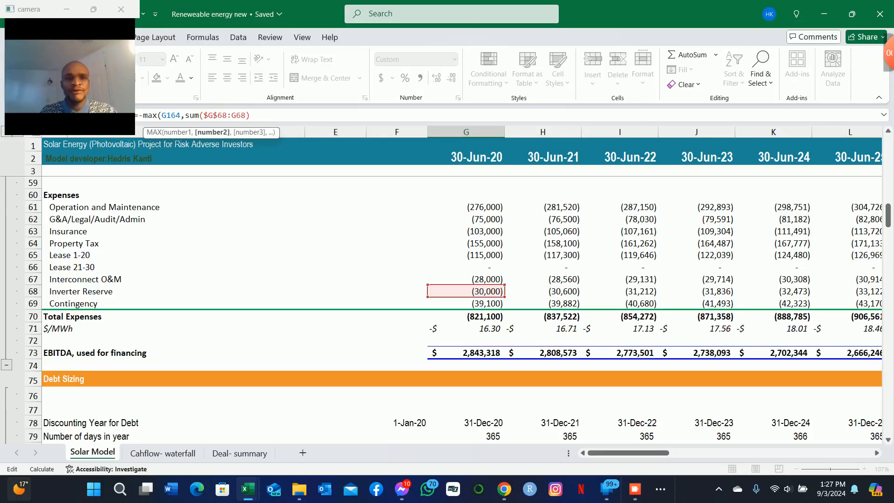
text())
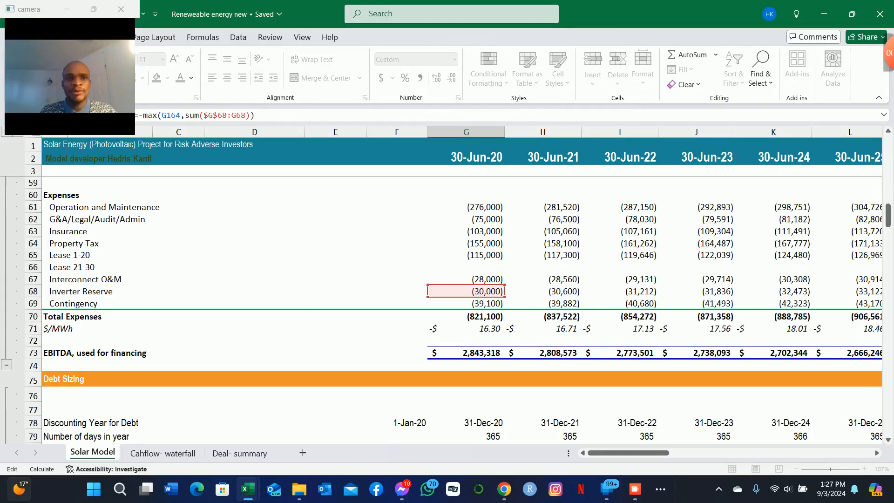
key(Return)
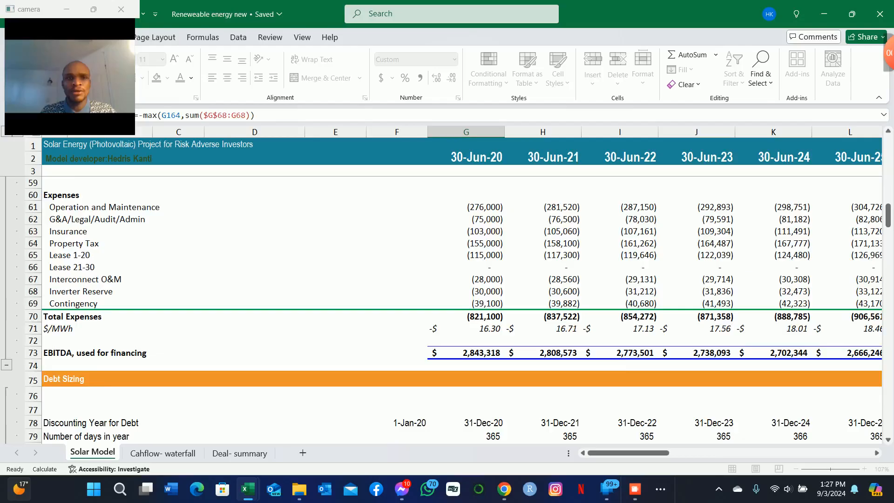
Step: Check the cell references in the Usage of inverter reserve formula in G165
key(Up)
key(Up)
key(Up)
key(Up)
key(Up)
key(Up)
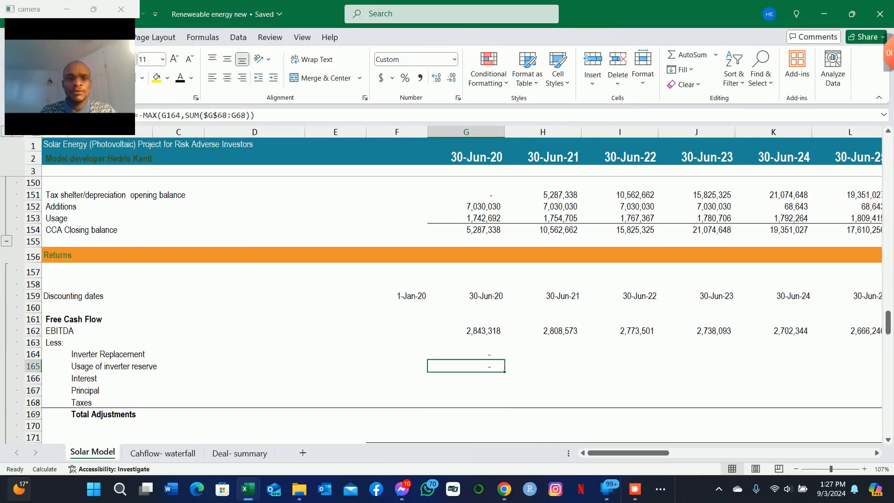
key(F2)
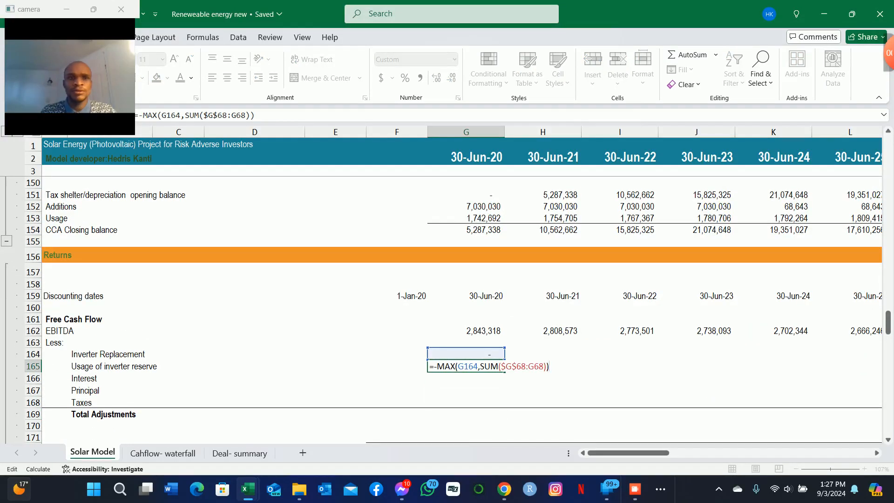
key(Return)
key(Up)
key(Up)
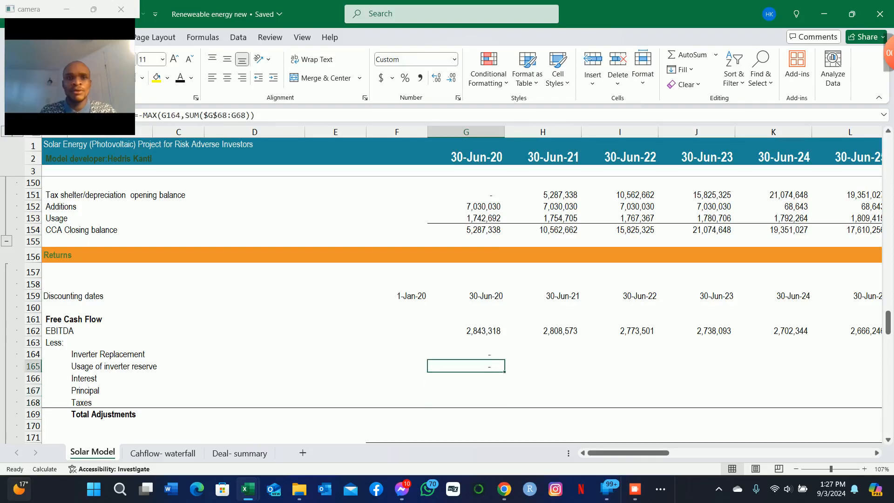
Step: Copy the Inverter Replacement and Usage of inverter reserve formulas from G164:G165 across every year through 30-Jun-49 in column AJ
key(shift+Up)
key(ctrl+c)
key(shift+Right)
key(shift+Right)
key(shift+Right)
key(shift+Right)
key(shift+Right)
key(shift+Right)
key(shift+Right)
key(shift+Right)
key(shift+Right)
key(shift+Right)
key(shift+Right)
key(shift+Right)
key(shift+Right)
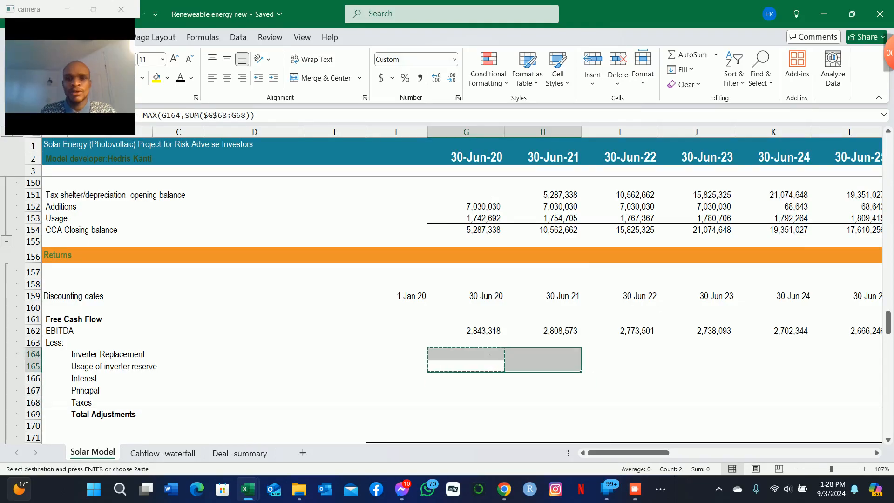
key(shift+Right)
key(shift+Right)
key(shift+Right)
key(shift+Right)
key(shift+Right)
key(shift+Right)
key(shift+Right)
key(shift+Right)
key(shift+Right)
key(shift+Right)
key(shift+Right)
key(shift+Right)
key(shift+Right)
key(shift+Right)
key(shift+Right)
key(shift+Right)
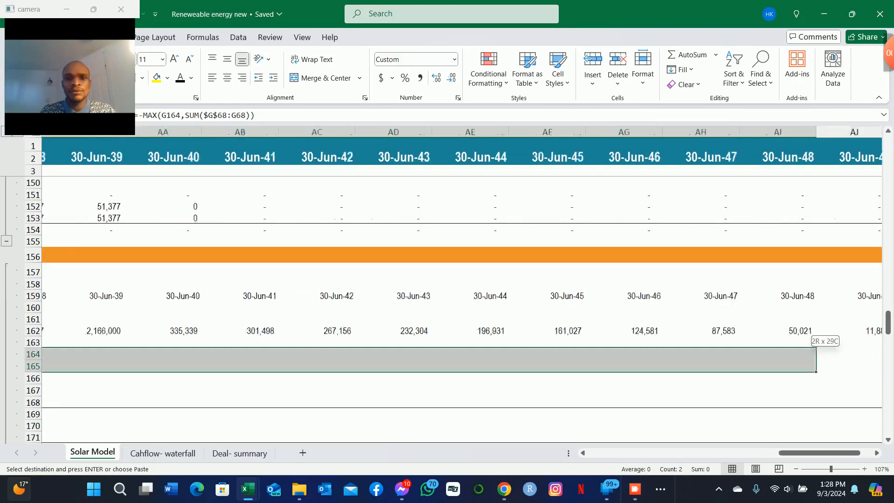
key(ctrl+v)
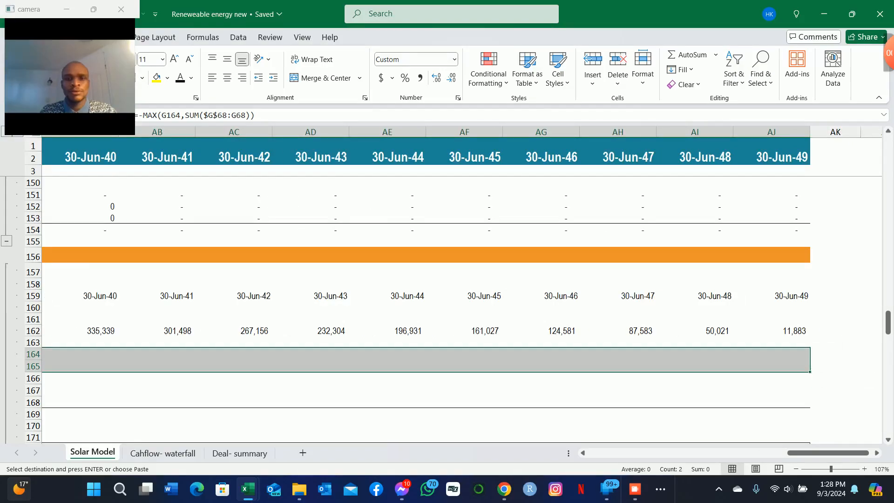
Step: Review the copied Inverter Replacement and Usage of inverter reserve rows from the first year through 30-Jun-35
key(Down)
key(Down)
key(Down)
key(Left)
key(Left)
key(Left)
key(Left)
key(Left)
key(Left)
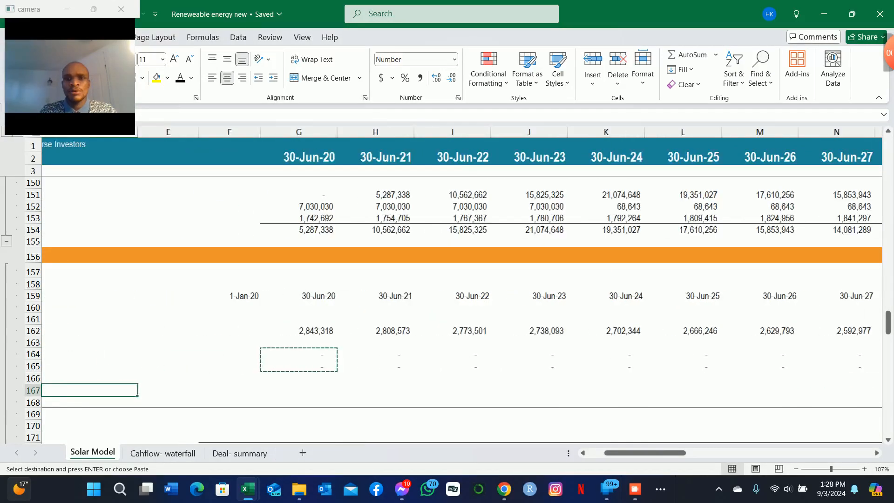
key(Up)
key(Up)
key(Right)
key(Right)
key(Right)
key(Right)
key(Right)
key(Right)
key(Right)
key(Right)
key(Right)
key(Right)
key(Right)
key(Right)
key(Right)
key(Right)
key(Right)
key(Right)
key(Right)
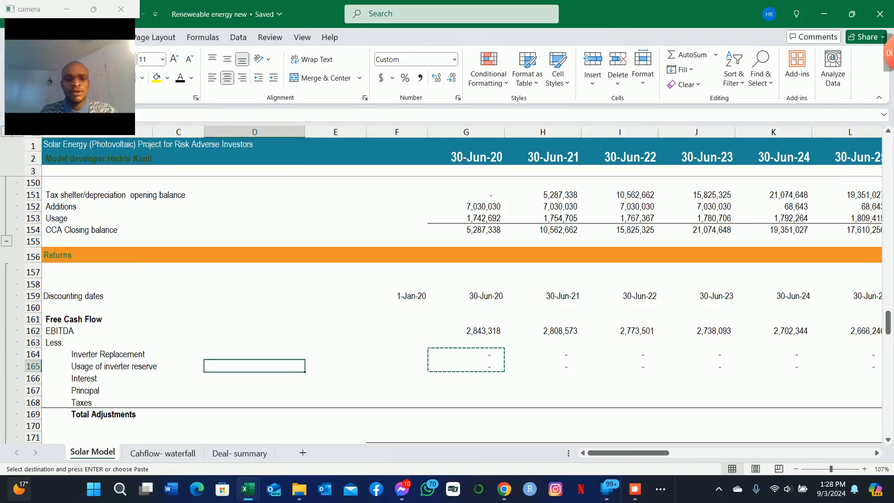
key(Right)
key(Right)
key(Right)
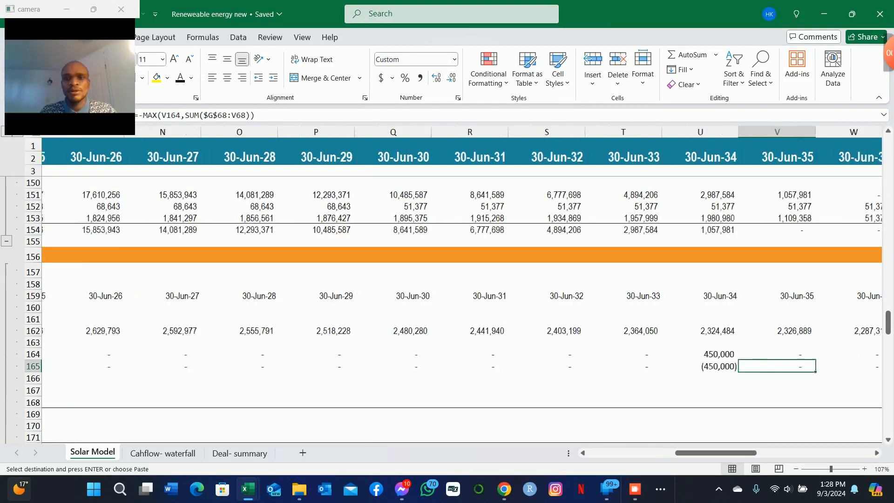
Step: Compare the Inverter Replacement formula in U164 with the Usage of inverter reserve formula in U165 for 30-Jun-34
key(Up)
key(Left)
key(Right)
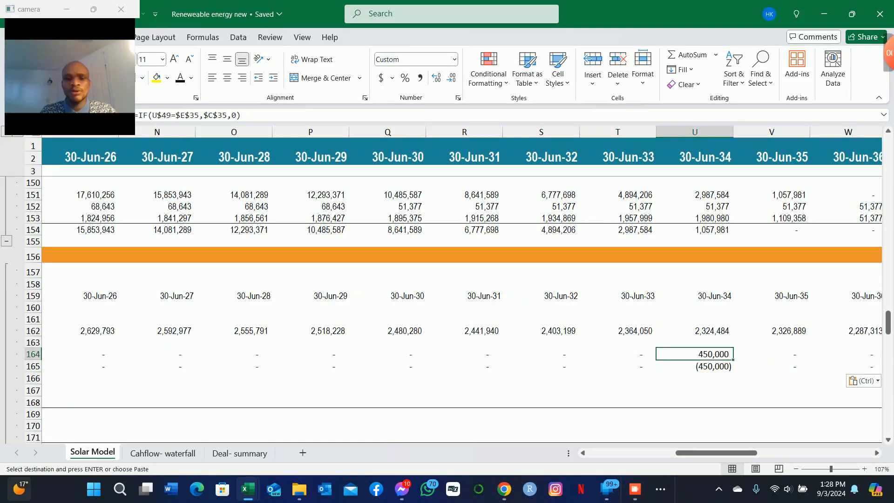
key(Down)
key(Up)
key(Down)
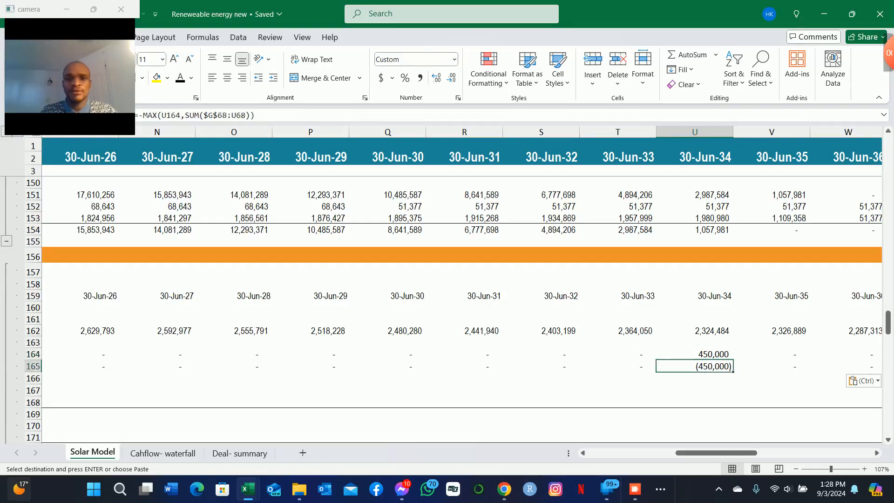
key(Down)
key(Up)
Step: Review the Usage of inverter reserve row from 30-Jun-34 back to the first year, ending at the formula in G165
key(Left)
key(Left)
key(Left)
key(Left)
key(Left)
key(Left)
key(Left)
key(Left)
key(Left)
key(Left)
key(Left)
key(Left)
key(Left)
key(Left)
key(Left)
key(Left)
key(Left)
key(Left)
key(Left)
key(Right)
key(Right)
key(Right)
key(Right)
key(Right)
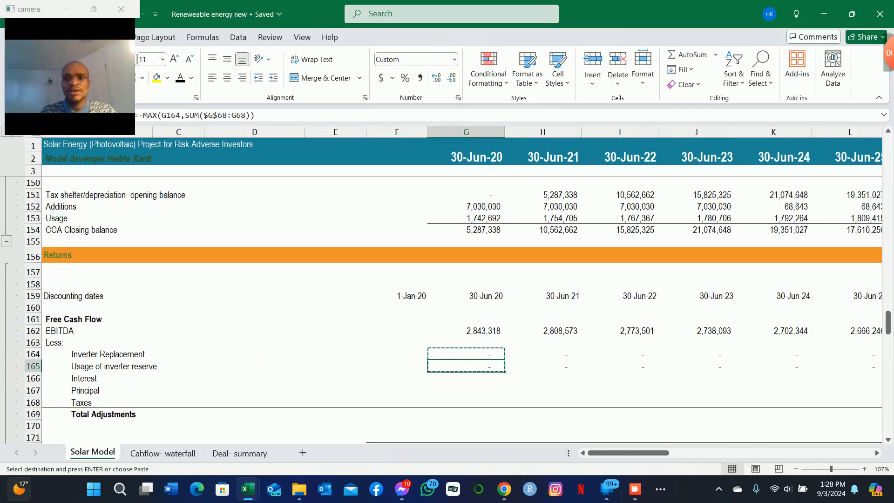
Step: Trace the reserve usage formula back to its source, the Inverter Reserve row in the Expenses section
key(Up)
key(Up)
key(Up)
key(Up)
key(Up)
key(Up)
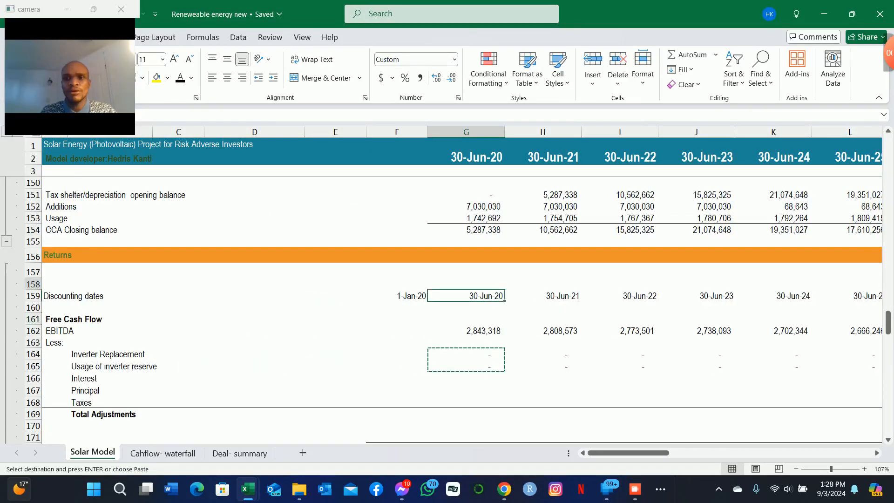
key(Up)
key(Up)
key(Up)
key(Up)
key(Up)
key(Up)
key(Up)
key(Up)
key(Up)
key(Up)
key(Up)
key(Up)
key(Up)
key(Up)
key(Up)
key(Up)
key(Up)
key(Up)
key(Up)
key(Up)
key(Up)
key(Up)
key(Up)
key(Up)
key(Up)
key(Up)
key(Up)
key(Up)
key(Up)
key(Up)
key(Up)
key(Up)
key(Up)
key(Up)
key(Up)
key(Up)
key(Up)
key(Up)
key(Up)
key(Up)
key(Up)
key(Up)
key(Up)
key(Up)
key(Up)
key(Up)
key(Up)
key(Up)
key(Up)
key(Up)
key(Up)
key(Up)
key(Up)
key(Up)
key(Up)
key(Up)
key(Down)
key(Down)
key(Down)
key(Down)
key(Down)
key(Down)
key(Down)
key(Down)
key(Down)
key(Down)
key(Down)
key(Down)
key(Down)
key(Down)
key(Down)
key(Up)
key(Up)
key(Up)
Step: Copy the Inverter Reserve formula in G68 across every year through 30-Jun-49 in column AJ
key(Down)
key(Down)
key(Down)
key(ctrl+shift+Right)
key(Return)
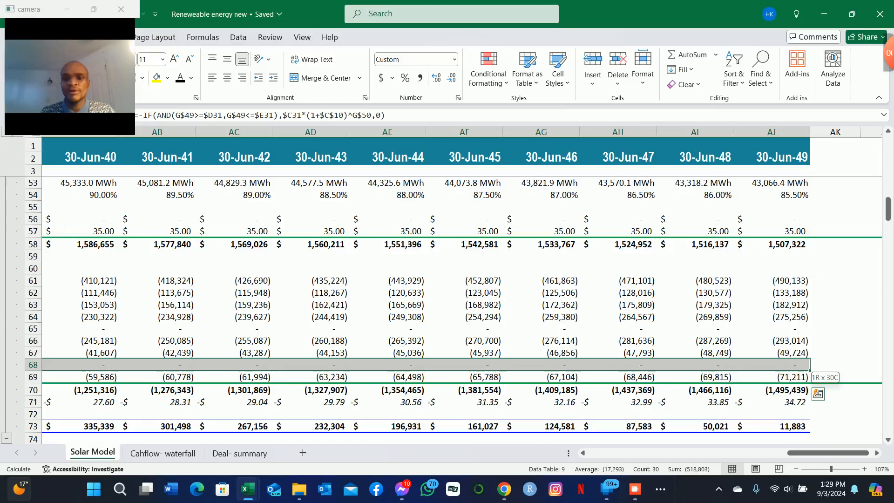
Step: Link the 30-Jun-20 Interest cell G166 in the Returns section to the debt schedule's interest with the formula =G100
key(Home)
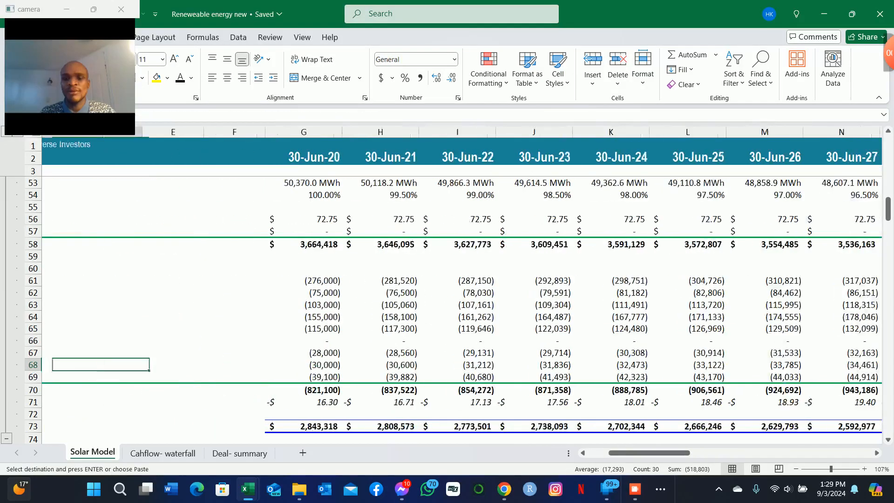
key(Up)
key(Right)
key(Right)
key(Right)
key(Right)
key(Right)
key(Right)
key(Down)
key(Down)
key(Down)
key(Down)
key(Down)
key(Down)
key(Down)
key(Down)
key(Down)
key(Down)
key(Down)
key(Down)
key(Down)
key(Down)
key(Down)
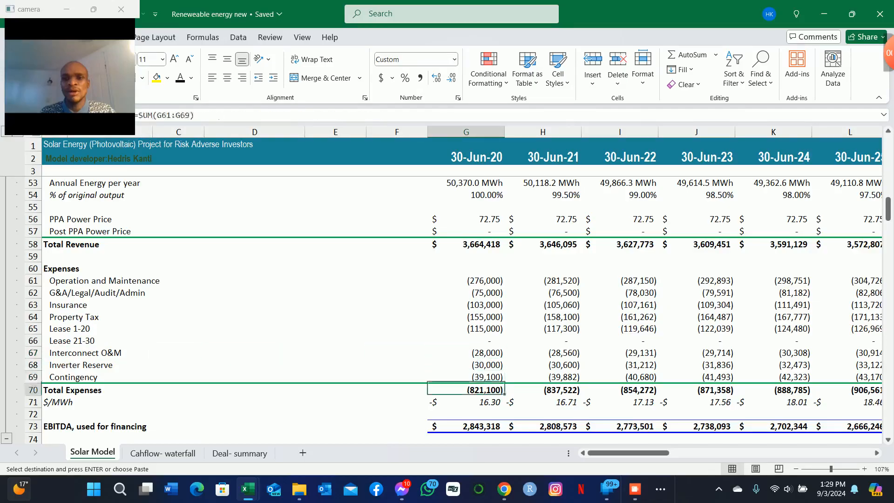
key(Down)
key(Down)
key(Down)
key(Down)
key(Down)
key(Down)
key(Down)
key(Down)
key(Down)
key(Down)
key(Down)
key(Down)
key(Down)
key(Down)
key(Down)
key(Down)
key(Down)
key(Down)
key(Down)
key(Down)
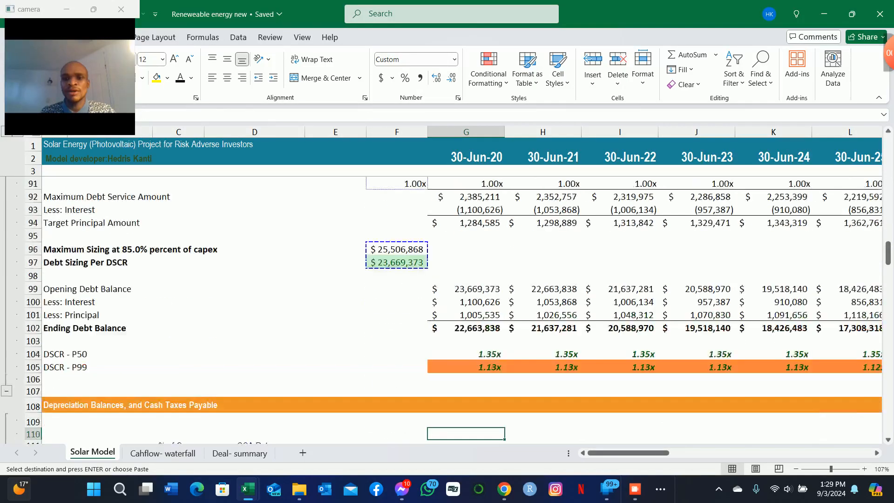
key(Down)
key(Down)
key(Down)
key(Down)
key(Down)
key(Down)
key(Down)
key(Down)
key(Down)
key(Down)
key(Down)
key(Down)
key(Down)
key(Down)
key(Down)
key(Down)
key(Down)
key(Down)
key(Down)
key(Down)
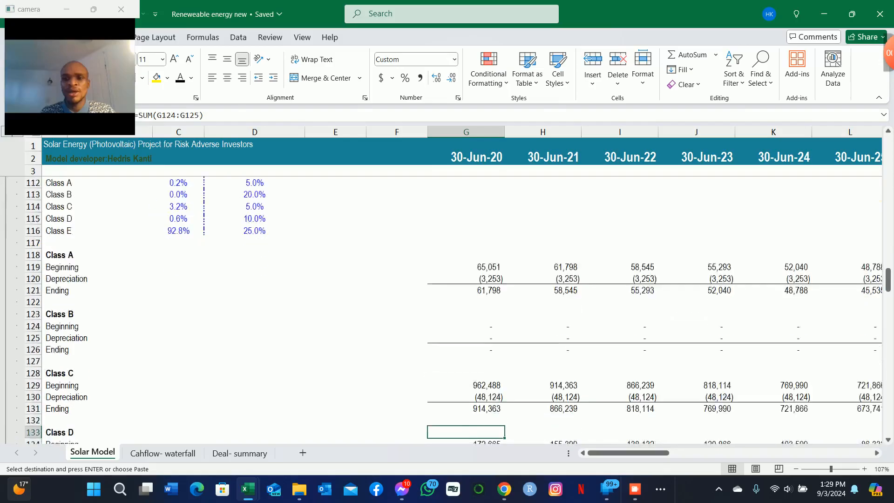
key(Down)
key(Down)
key(Down)
key(Down)
key(Down)
key(Up)
key(Up)
key(Up)
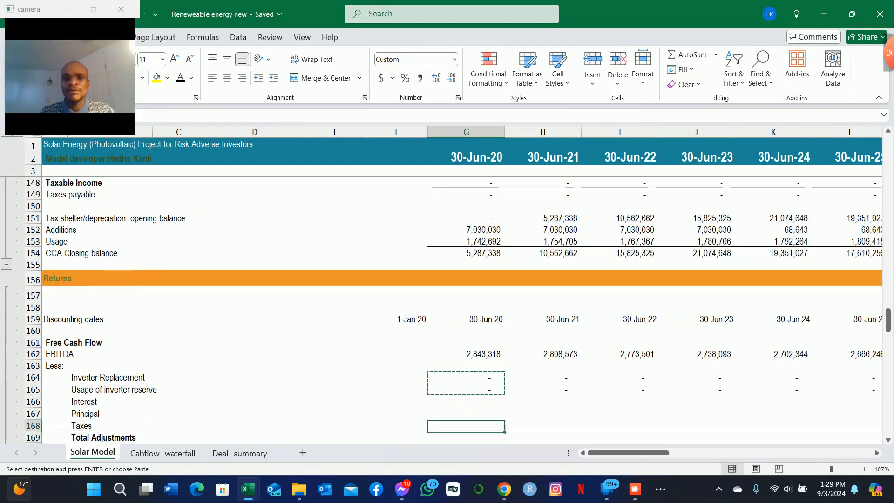
key(Down)
key(Up)
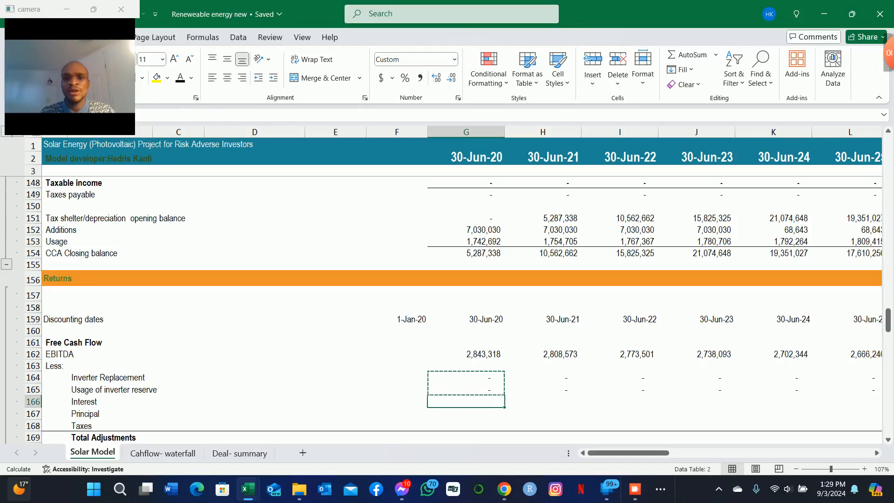
text(=)
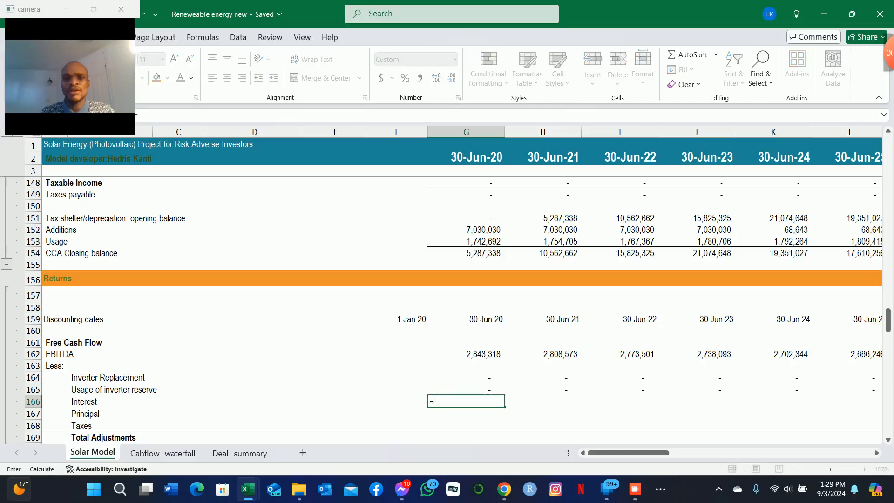
key(ctrl+Up)
key(ctrl+Up)
key(ctrl+Up)
key(ctrl+Up)
key(ctrl+Up)
key(ctrl+Up)
key(ctrl+Up)
key(ctrl+Up)
key(ctrl+Up)
key(ctrl+Up)
key(ctrl+Up)
key(ctrl+Up)
key(ctrl+Up)
key(ctrl+Up)
key(ctrl+Up)
key(ctrl+Up)
key(ctrl+Up)
key(ctrl+Up)
key(ctrl+Up)
key(ctrl+Up)
key(ctrl+Up)
key(ctrl+Up)
key(ctrl+Up)
key(ctrl+Up)
key(ctrl+Up)
key(Down)
key(Down)
key(Up)
key(Up)
key(Down)
key(Down)
key(Down)
key(Down)
key(Down)
key(Down)
key(Down)
key(Down)
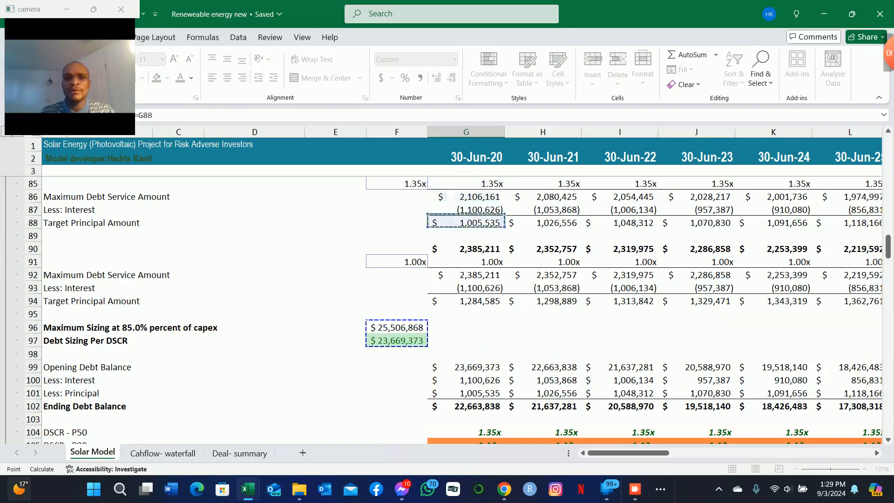
key(Down)
key(Down)
key(Down)
key(Down)
key(Down)
key(Down)
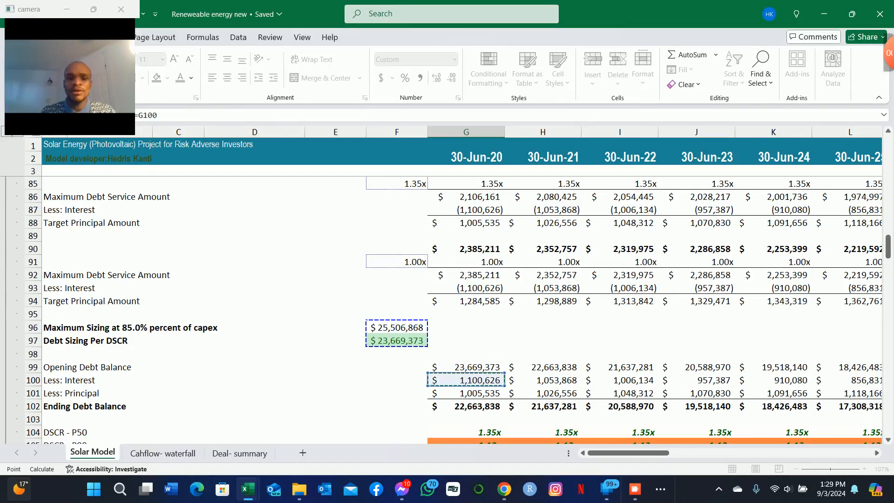
key(Return)
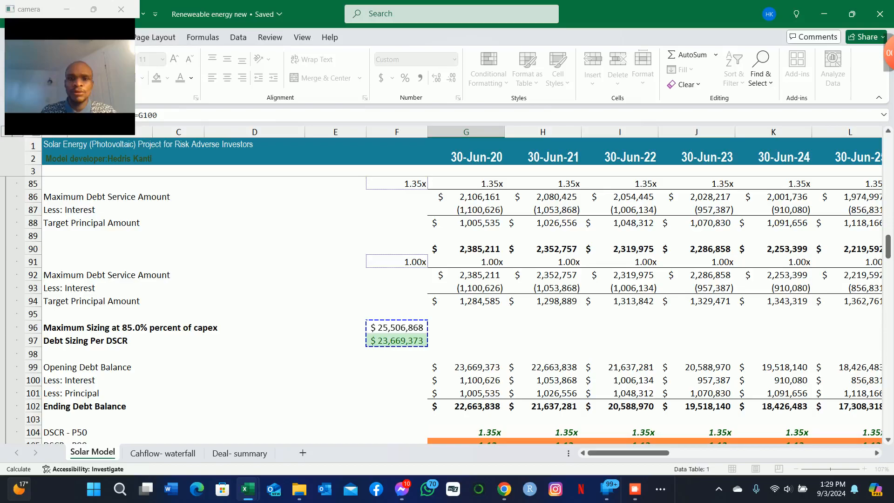
Step: Fill the Interest formula from G166 down into the Principal cell G167 for 30-Jun-20, and select the Taxes cell below
key(Down)
key(Down)
key(Down)
key(Down)
key(Down)
key(Up)
key(Up)
key(Up)
key(Up)
key(Up)
key(Up)
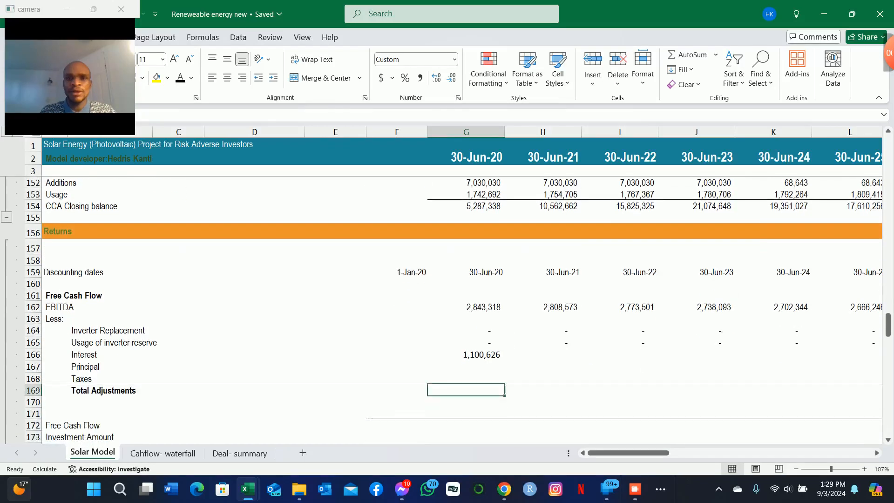
key(Left)
key(Left)
key(Left)
key(Left)
key(Right)
key(Right)
key(Right)
key(Right)
key(shift+Down)
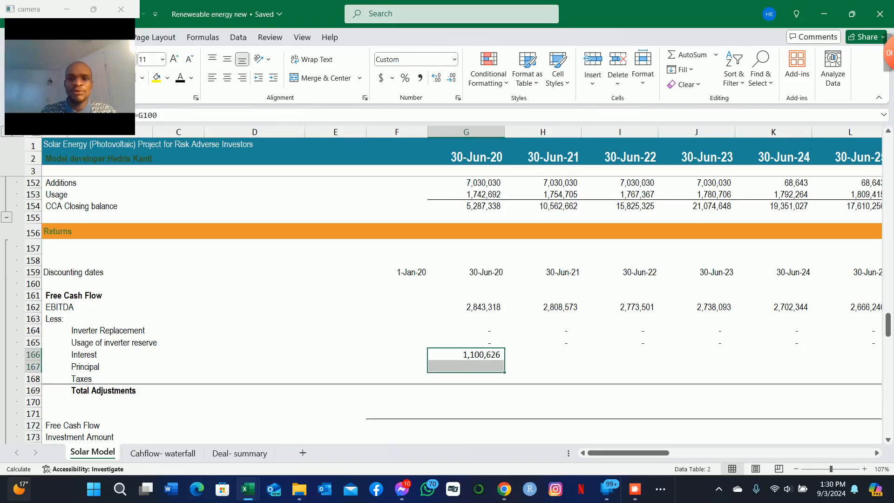
key(ctrl+d)
key(Down)
key(Down)
key(Down)
key(Up)
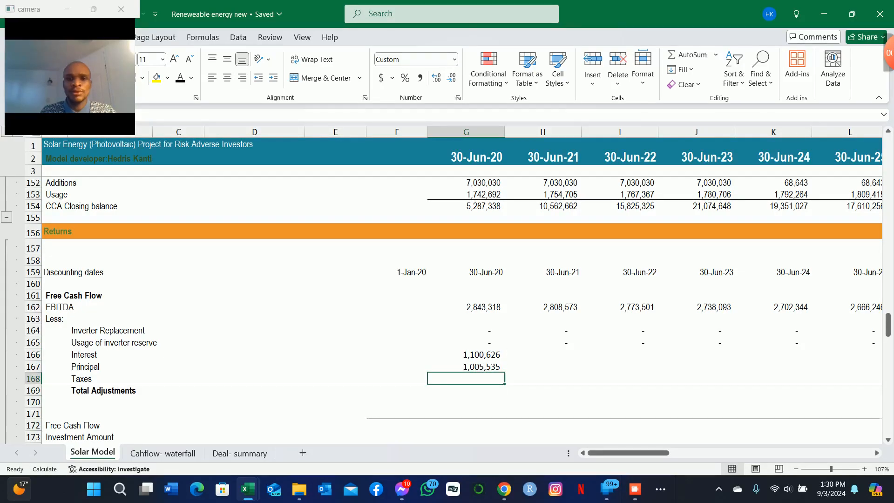
Step: Link the 30-Jun-20 Taxes cell G168 in the Returns section to the Taxes payable row with the formula =G149
text(=)
key(Up)
key(Up)
key(Up)
key(Up)
key(Up)
key(Up)
key(Up)
key(Up)
key(Up)
key(Up)
key(Up)
key(Up)
key(Up)
key(Up)
key(Up)
key(Up)
key(Up)
key(Up)
key(Up)
key(Up)
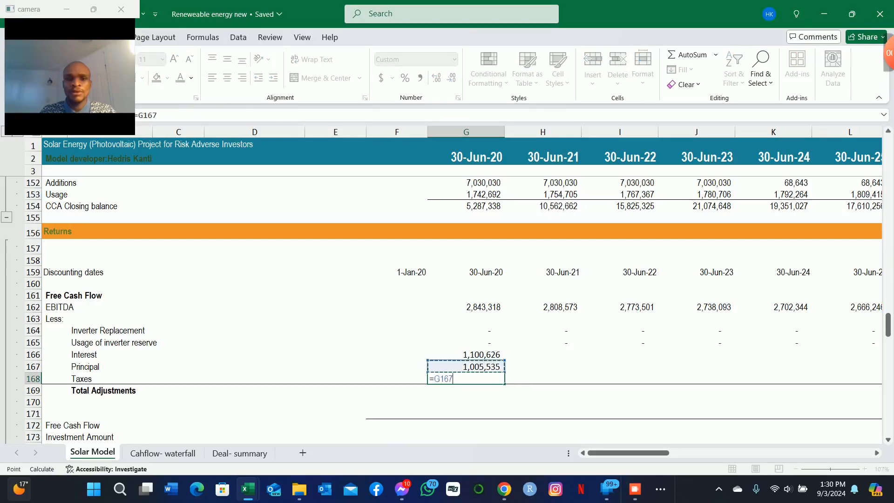
key(Down)
key(Down)
key(Down)
key(Down)
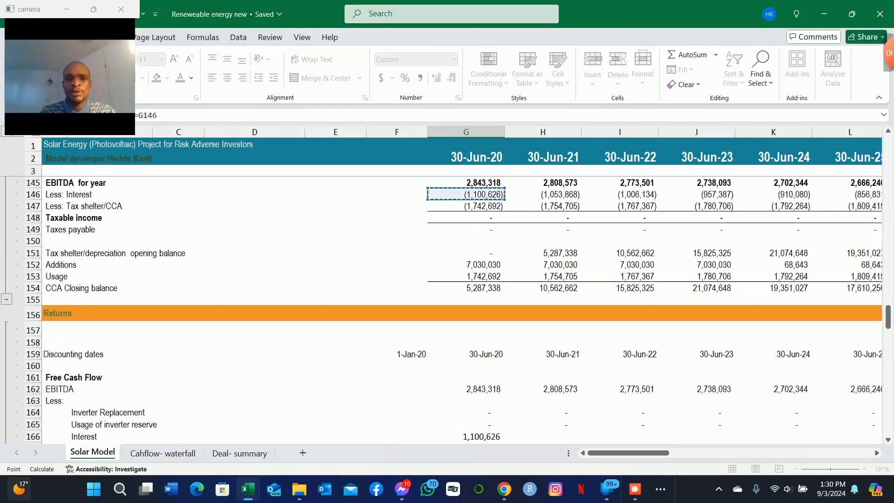
key(Left)
key(Left)
key(Left)
key(Left)
key(Left)
key(Right)
key(Right)
key(Right)
key(Right)
key(Right)
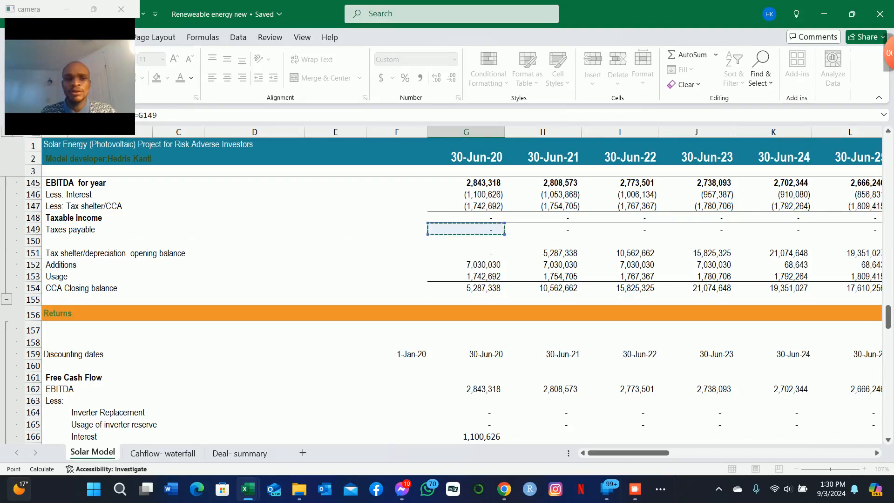
key(Return)
key(Down)
key(Down)
key(Down)
key(Down)
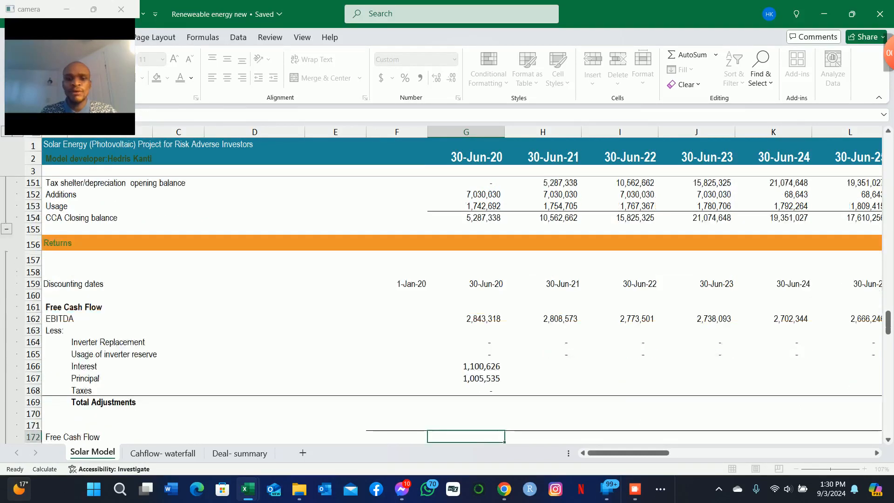
key(Up)
key(Up)
key(Up)
key(Up)
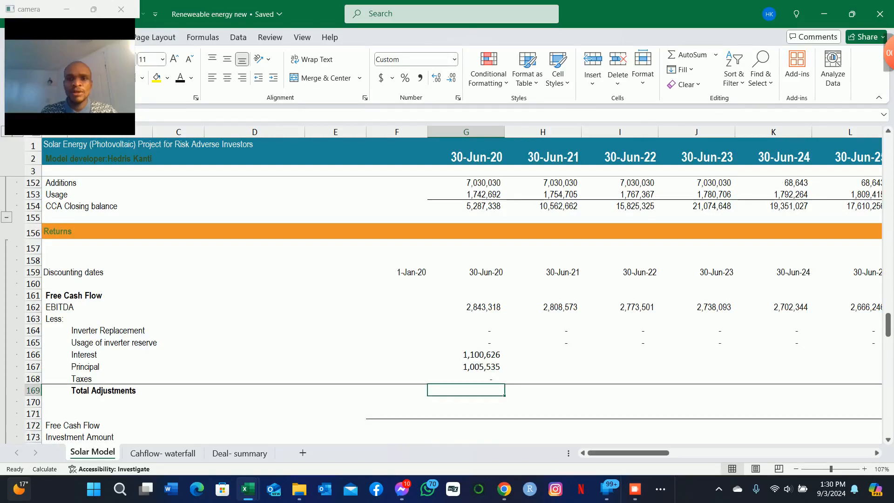